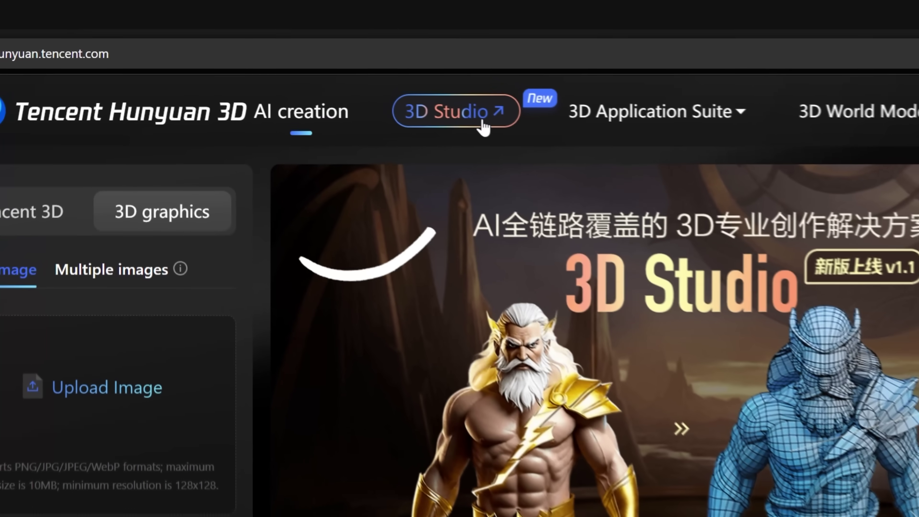
Step: Open 3D Studio's character (角色) workspace and translate the page into English
click(408, 104)
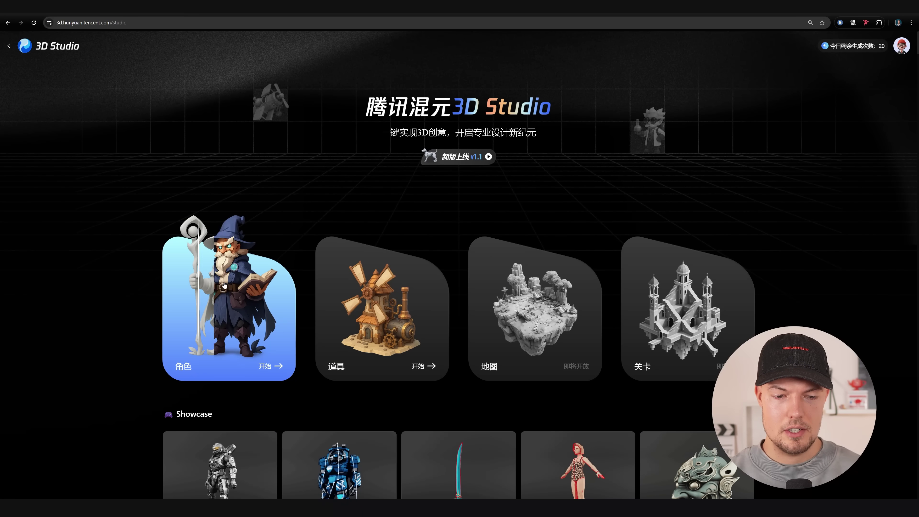
click(235, 303)
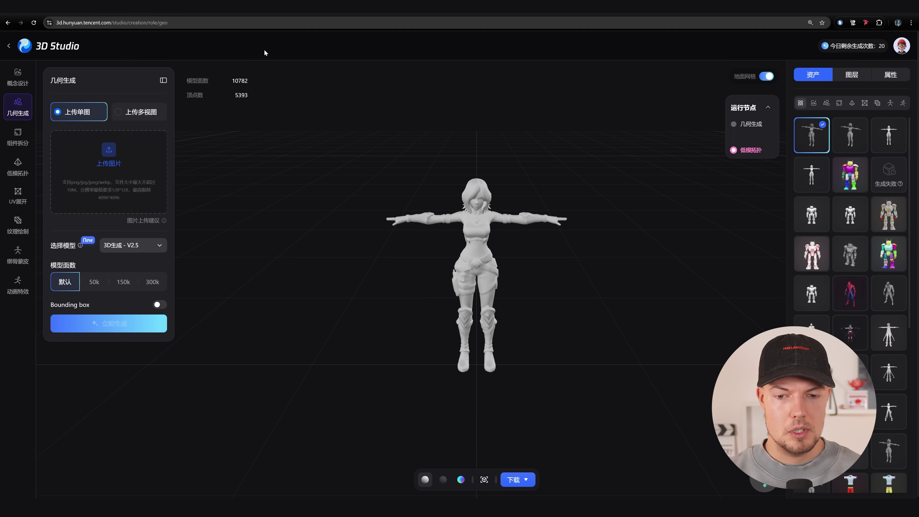
right_click(246, 38)
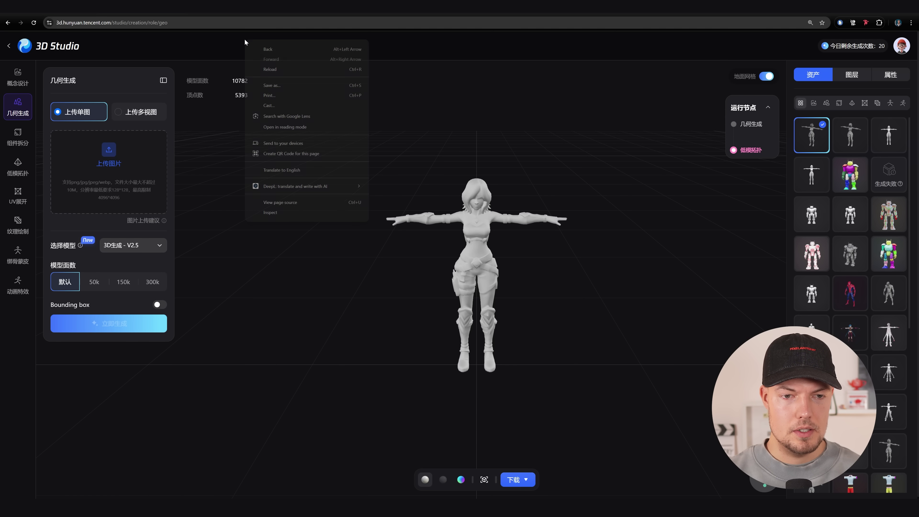
click(322, 170)
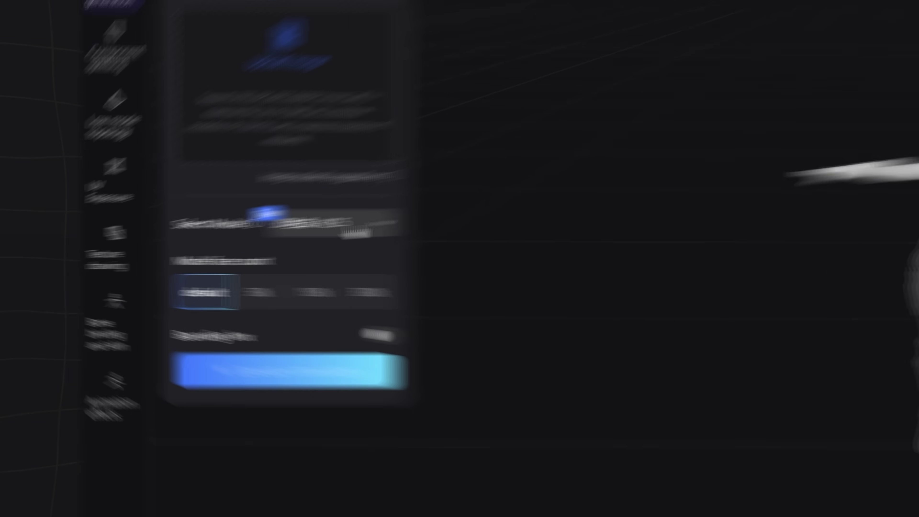
Step: Switch the generation model to 3D Generation V3.0
click(145, 247)
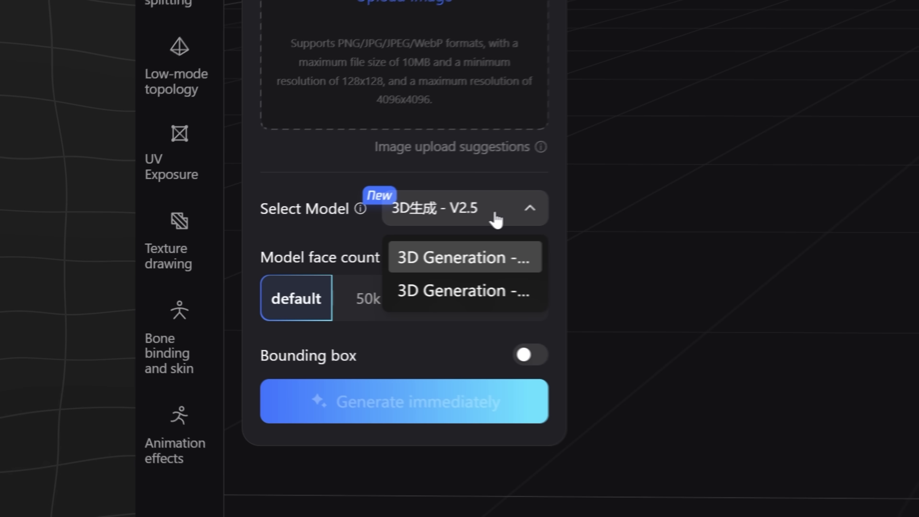
click(481, 290)
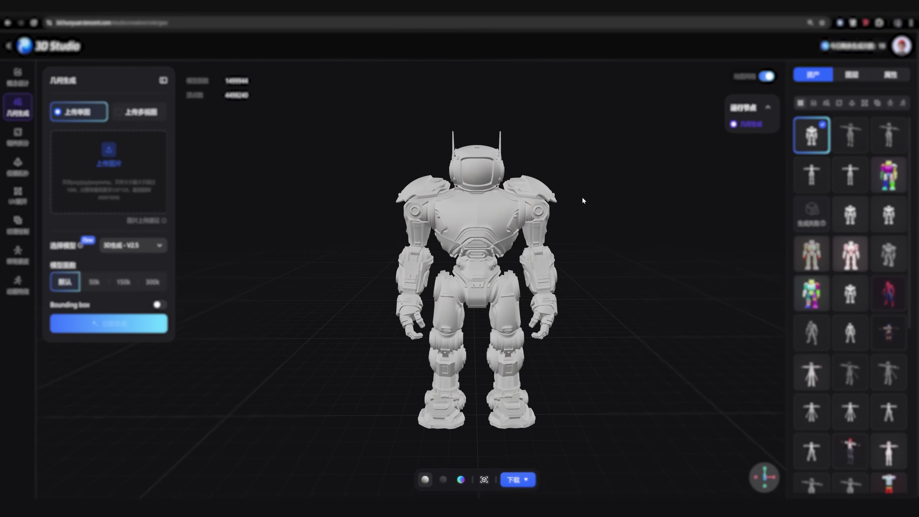
Step: Orbit the 1,499,944-face robot to check its side and front, then translate the page to English
drag(583, 199, 453, 273)
drag(546, 334, 337, 310)
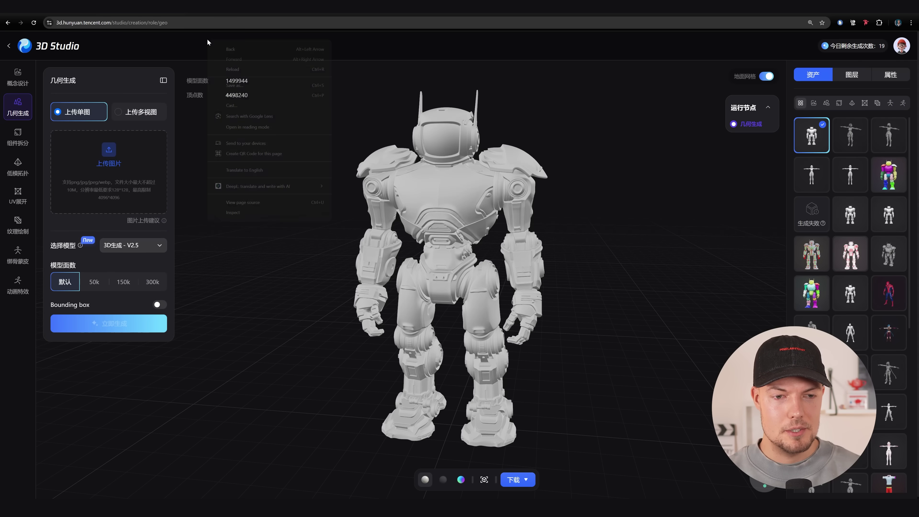
click(253, 170)
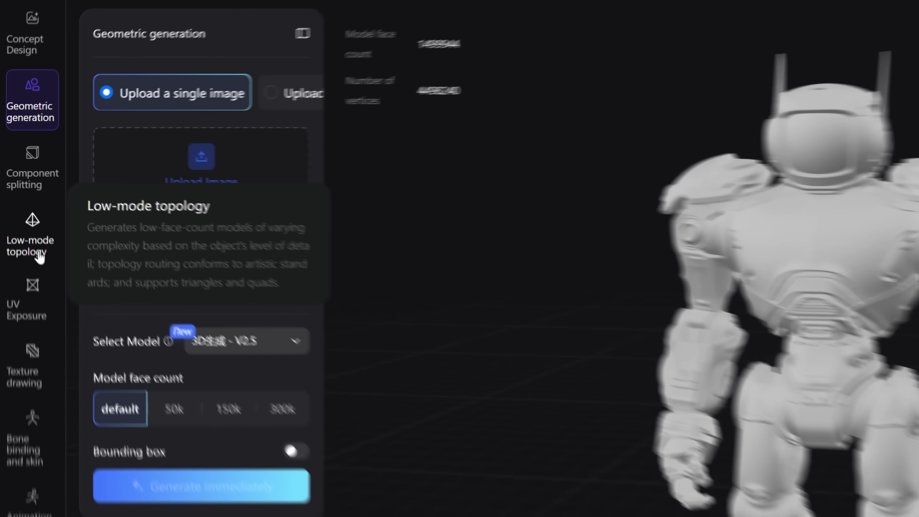
Step: Go to Low-mode topology to retopologize the robot as a middle-density quadrilateral mesh
click(22, 197)
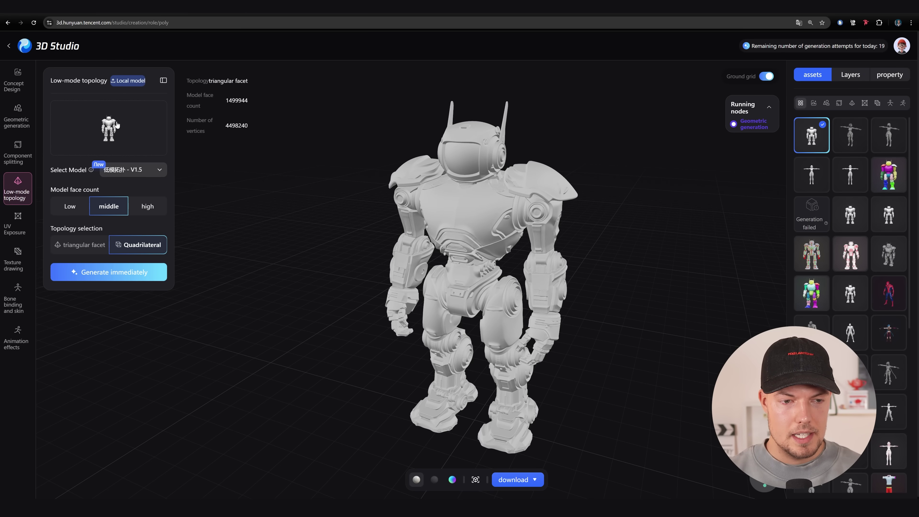
mouse_move(104, 171)
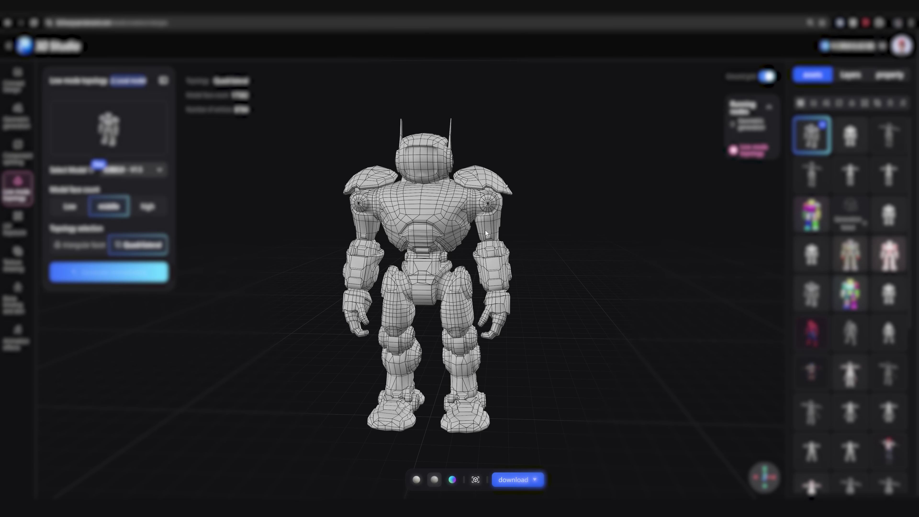
drag(220, 251, 498, 230)
scroll(521, 224, up, 5)
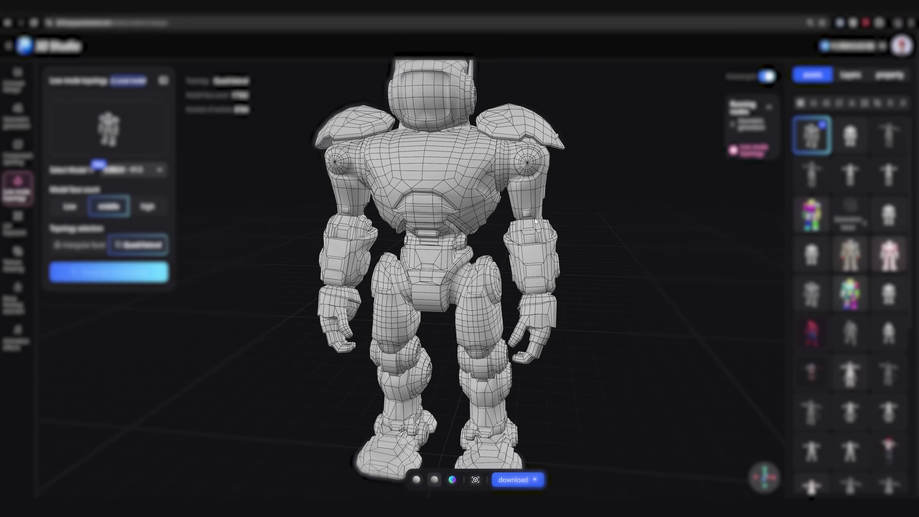
scroll(535, 222, down, 3)
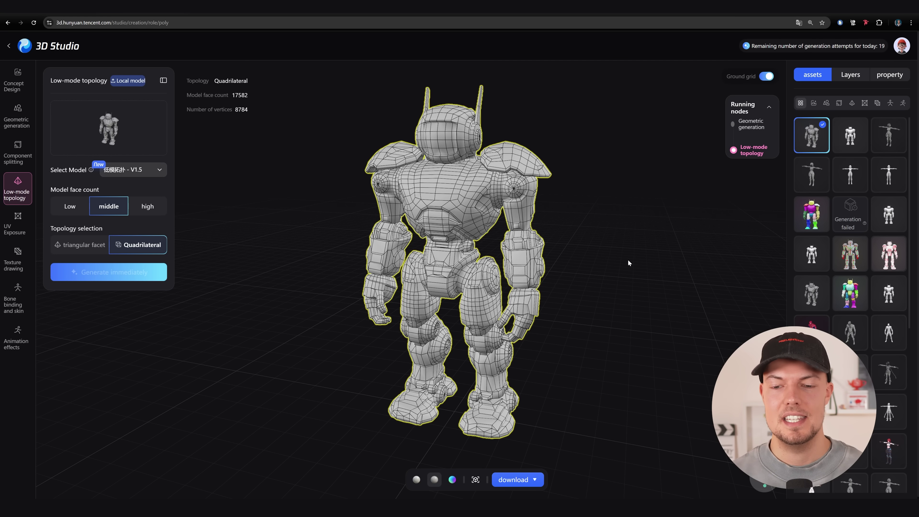
drag(604, 232, 501, 109)
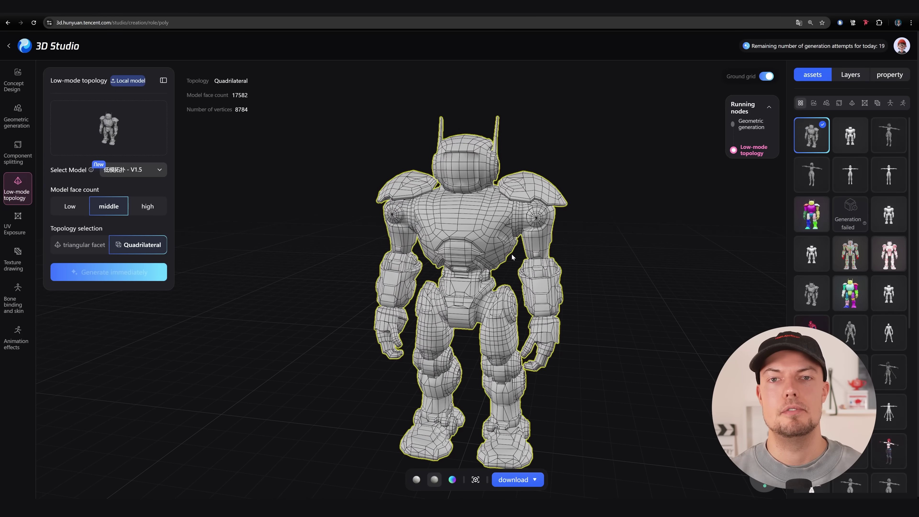
scroll(619, 281, up, 3)
drag(595, 298, 690, 301)
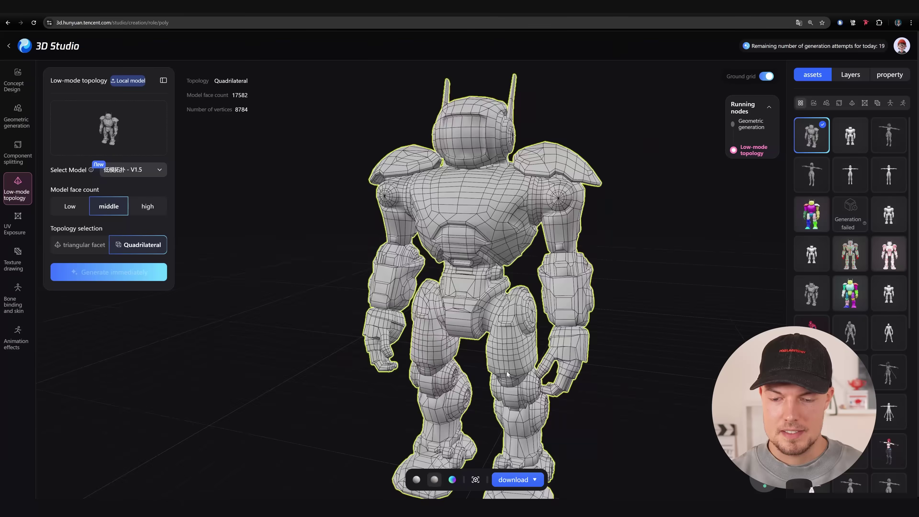
scroll(697, 326, up, 5)
drag(693, 317, 469, 243)
scroll(652, 295, down, 5)
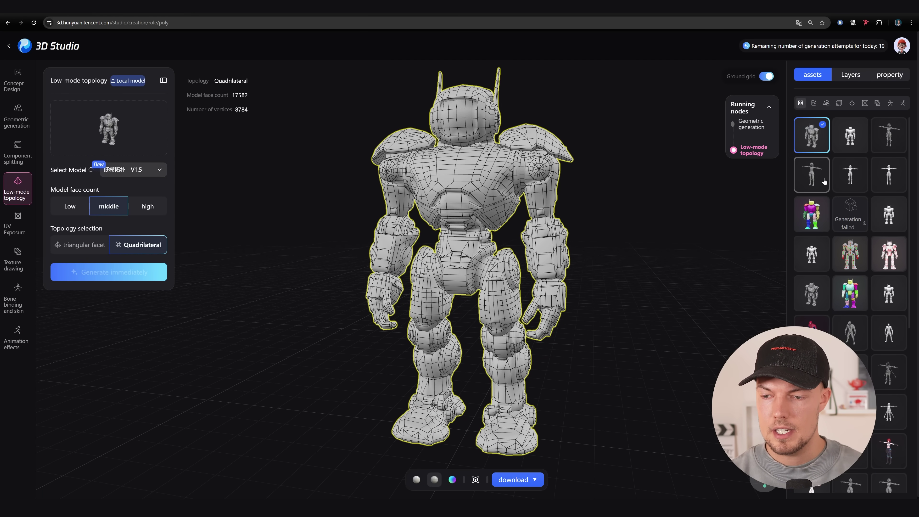
Step: Preview the female T-pose model and another character, orbiting to inspect their meshes
click(802, 181)
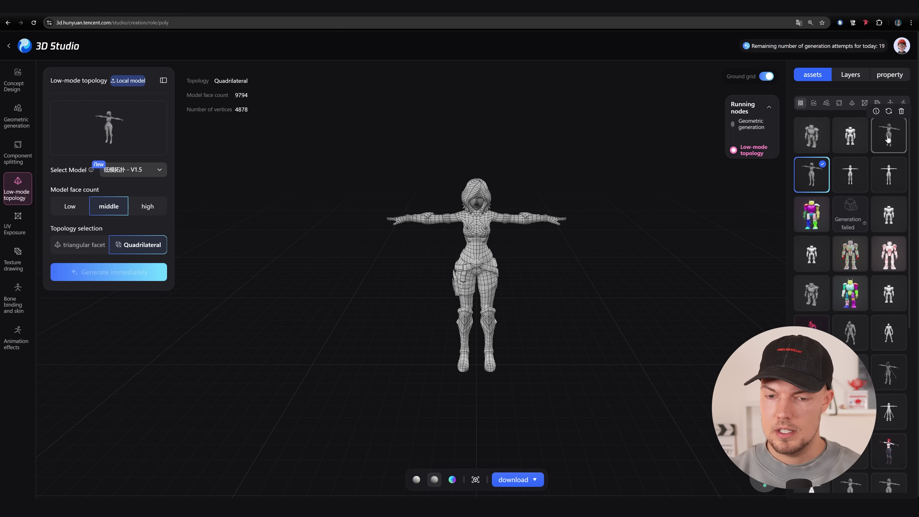
scroll(622, 295, up, 5)
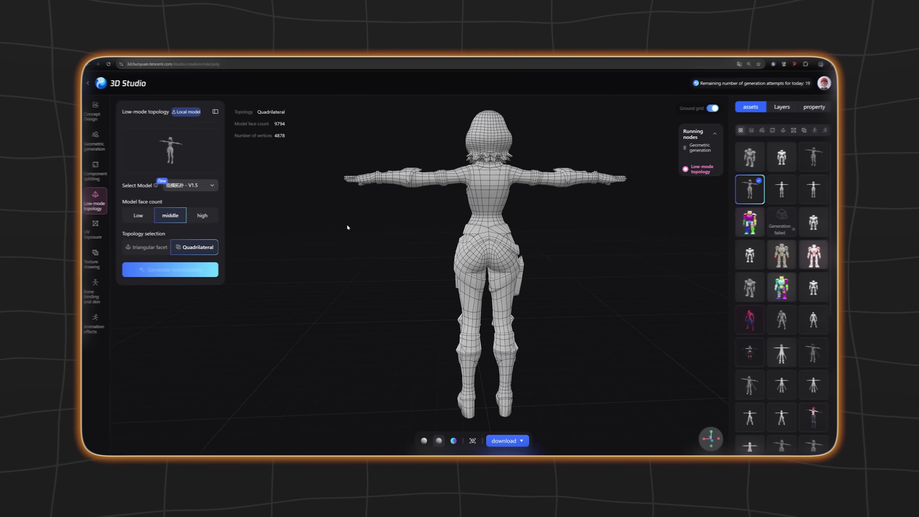
mouse_move(529, 199)
mouse_down()
mouse_move(492, 210)
mouse_move(537, 220)
mouse_move(409, 227)
mouse_move(790, 223)
mouse_move(493, 213)
mouse_move(519, 208)
mouse_up()
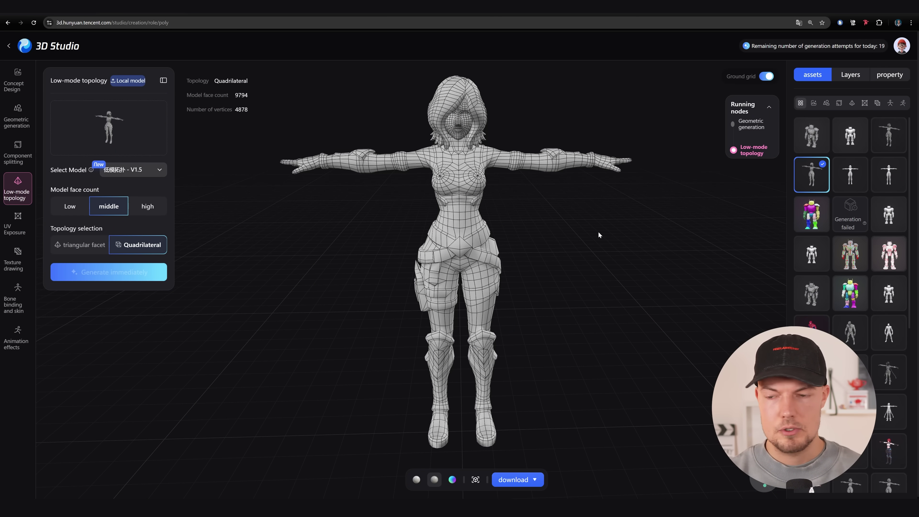
click(887, 137)
drag(507, 271, 533, 156)
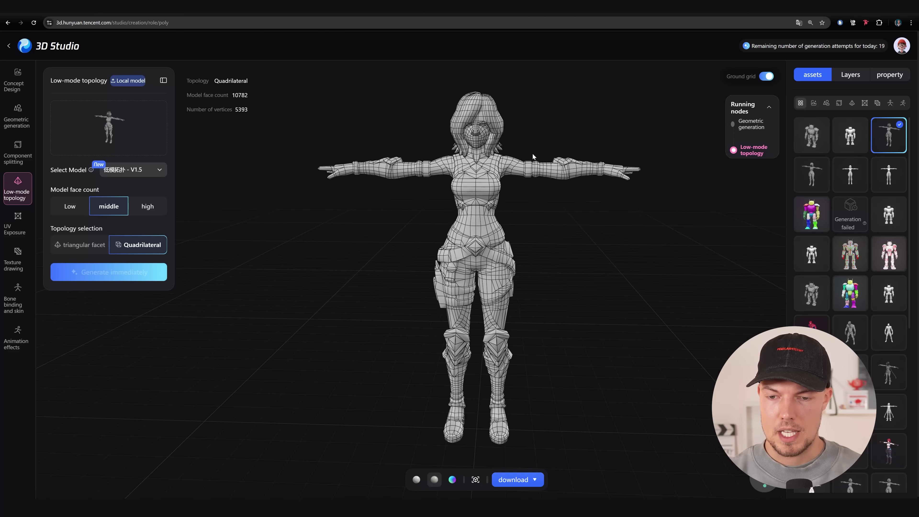
click(810, 182)
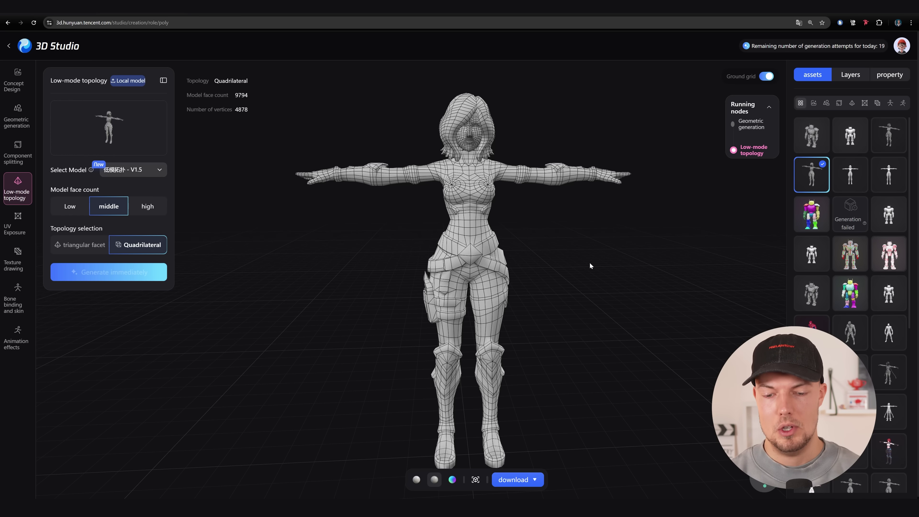
drag(589, 262, 446, 273)
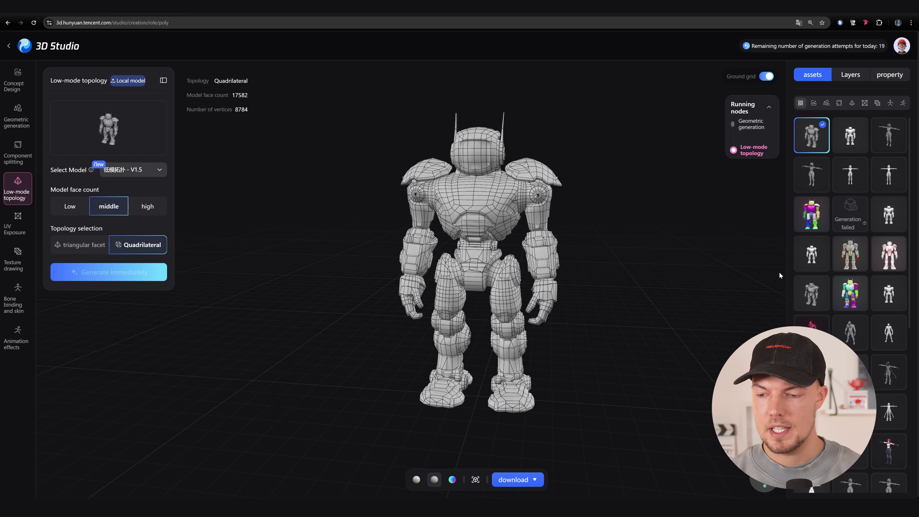
Step: Compare another robot asset, then reload the 17,582-face quad robot and orbit it
click(811, 292)
drag(631, 319, 562, 279)
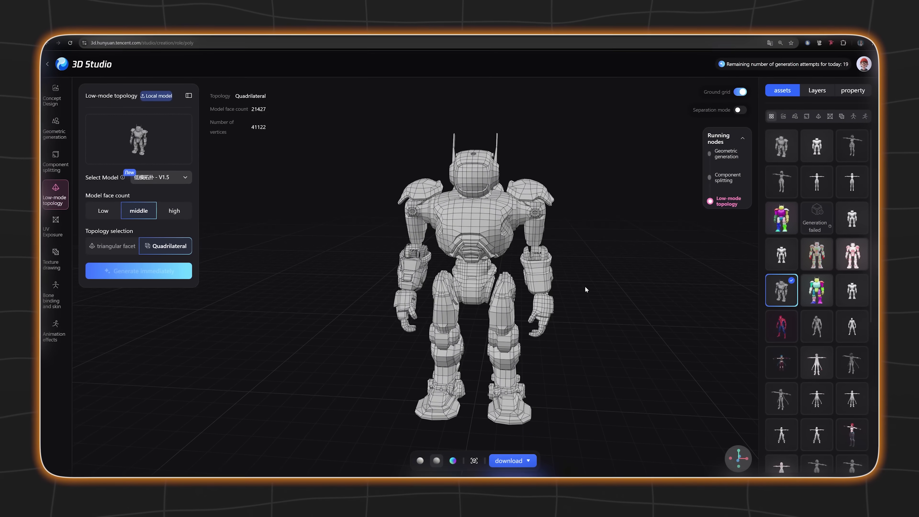
scroll(586, 289, up, 3)
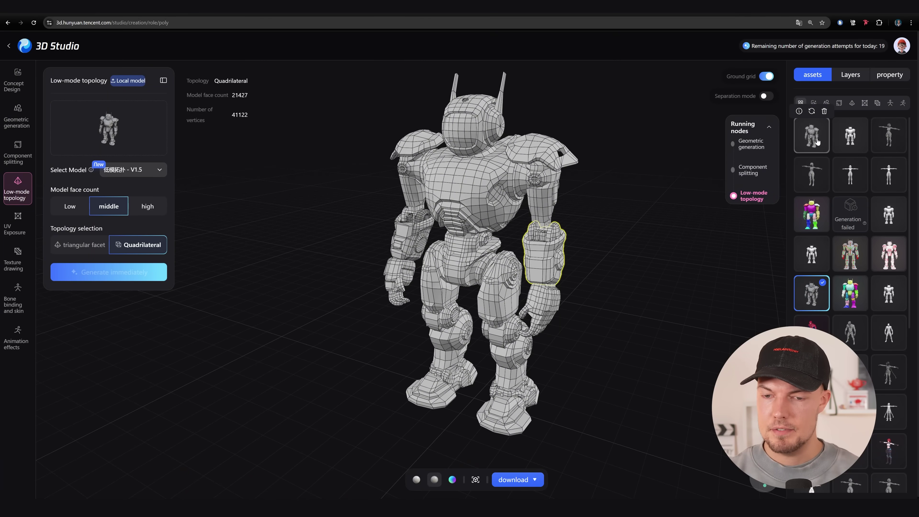
click(817, 141)
drag(673, 301, 425, 288)
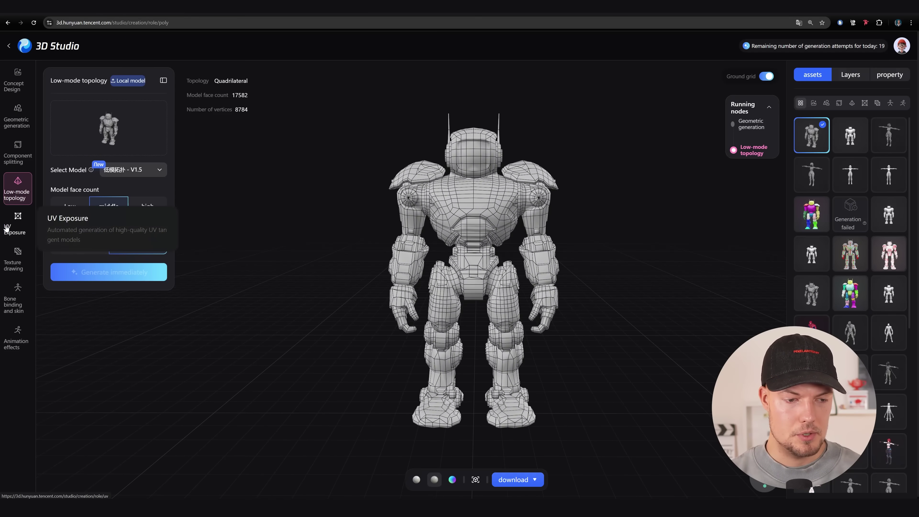
Step: Inspect the robot's UV layout in UV Exposure, then return to Low-mode topology
click(56, 232)
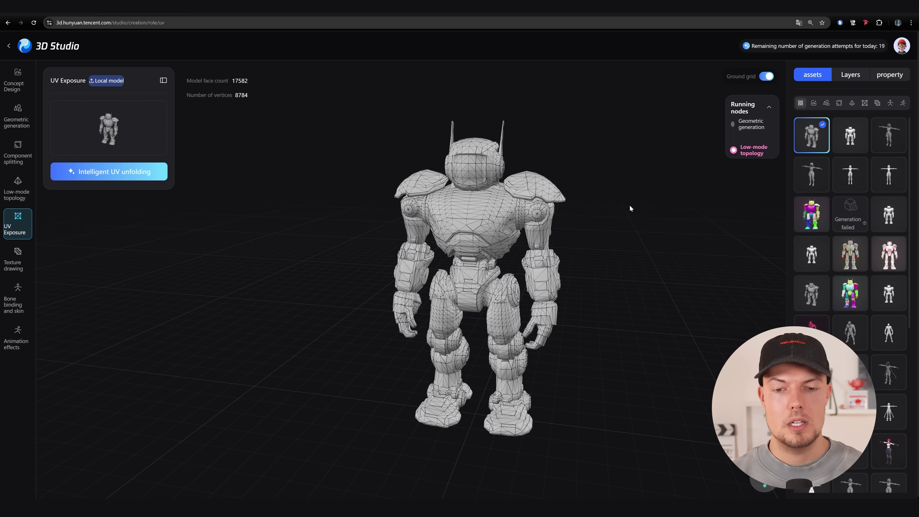
scroll(411, 197, up, 3)
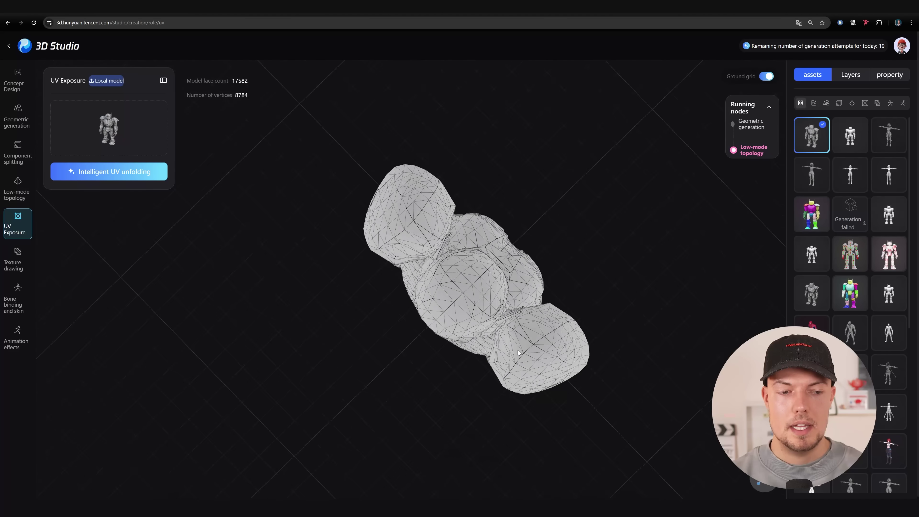
drag(420, 203, 477, 209)
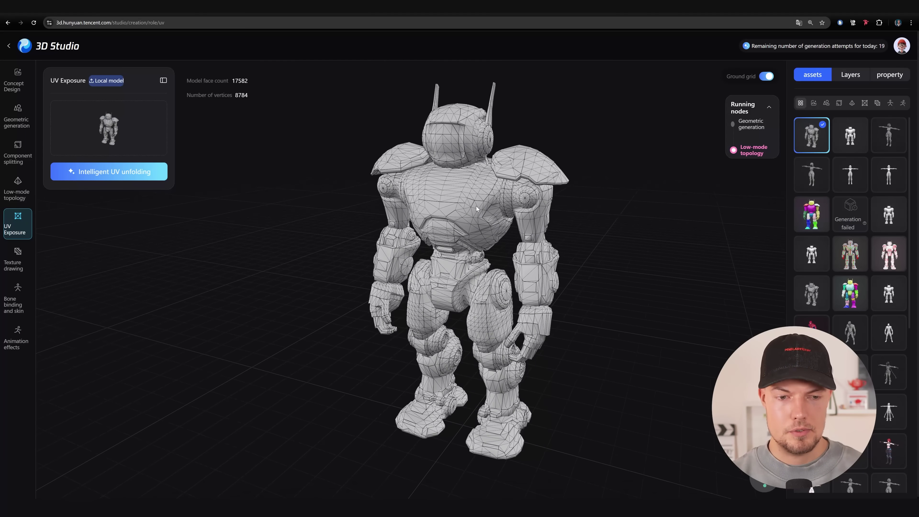
click(32, 196)
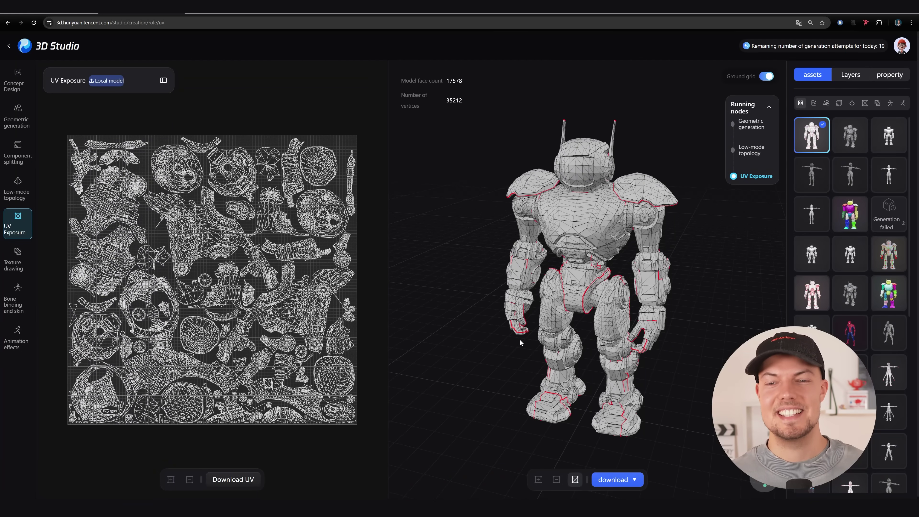
drag(520, 342, 725, 313)
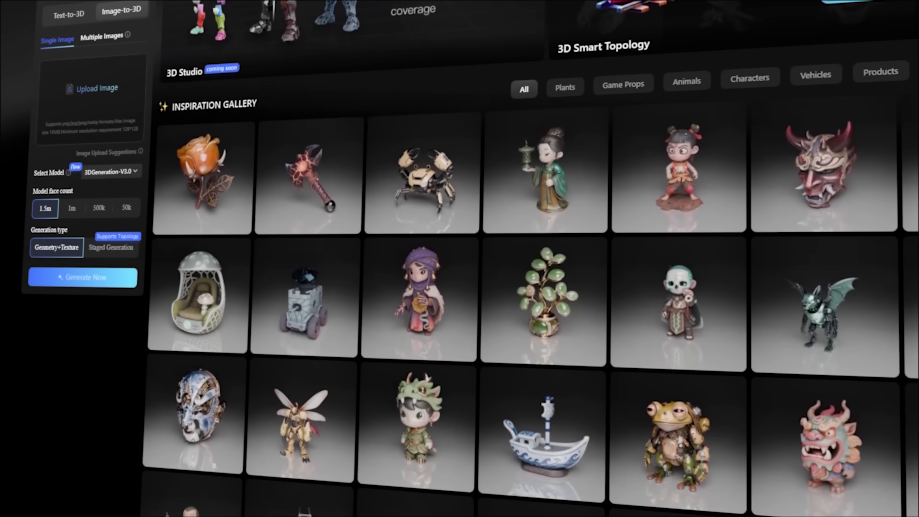
Step: Scroll through the Image-to-3D panel and inspiration gallery on the AI Creation page
scroll(507, 289, down, 3)
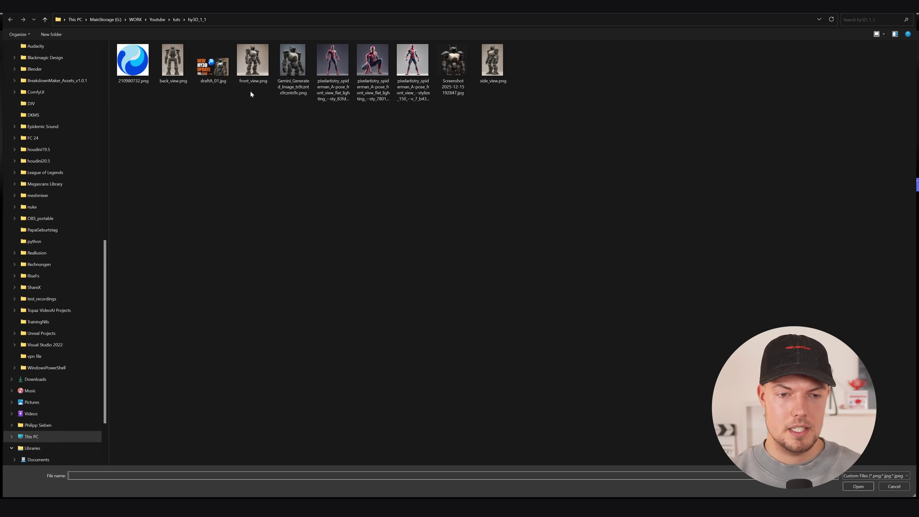
Step: Upload front_view.png, generate a 1.5m-face Geometry+Texture robot, and orbit the result
double_click(253, 65)
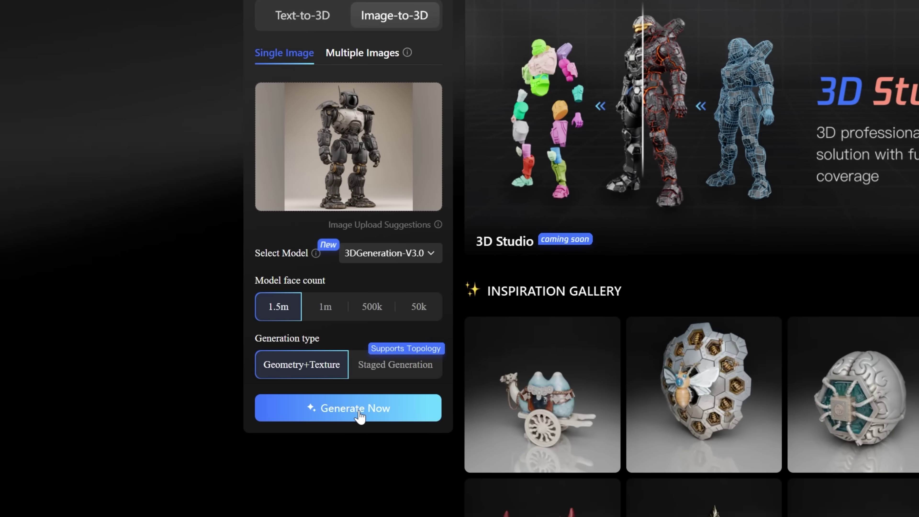
click(359, 412)
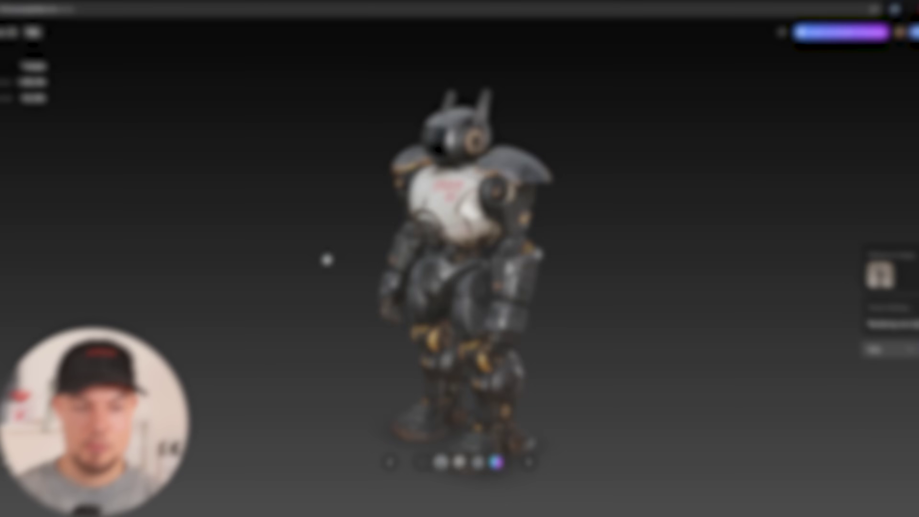
mouse_move(509, 252)
mouse_down()
mouse_move(763, 250)
mouse_move(512, 253)
mouse_up()
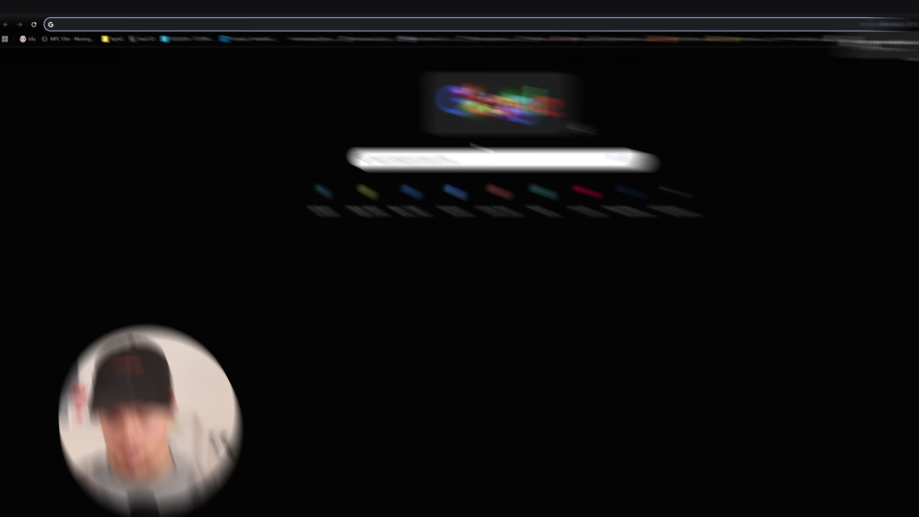
Step: Open the Modddif website and sign in to reach the projects page
text(modddif.com)
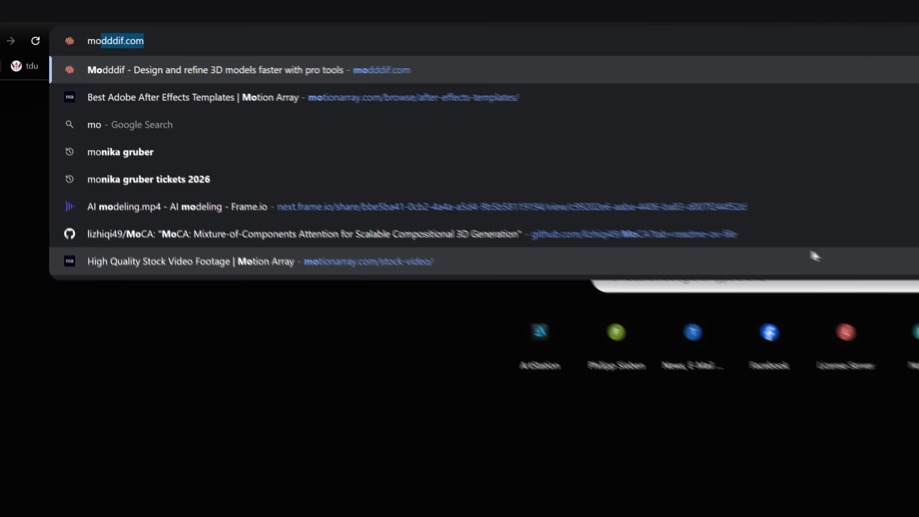
key(Return)
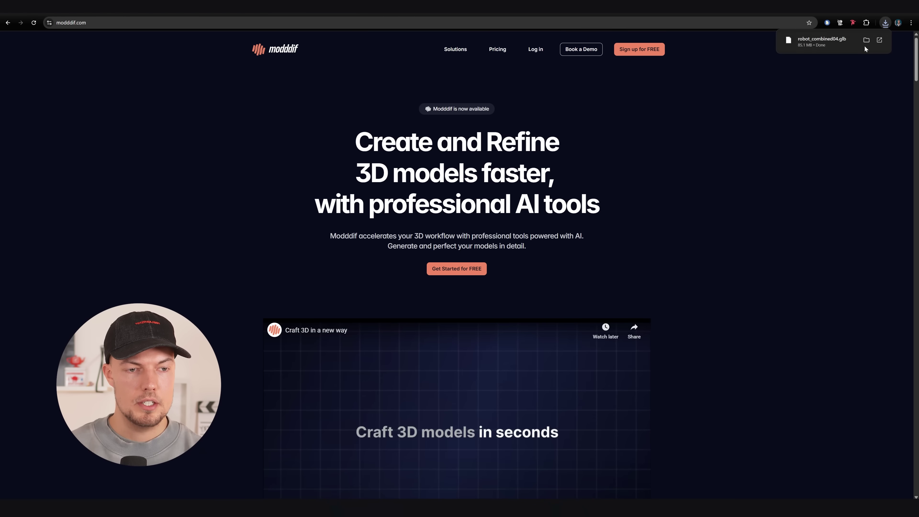
click(540, 51)
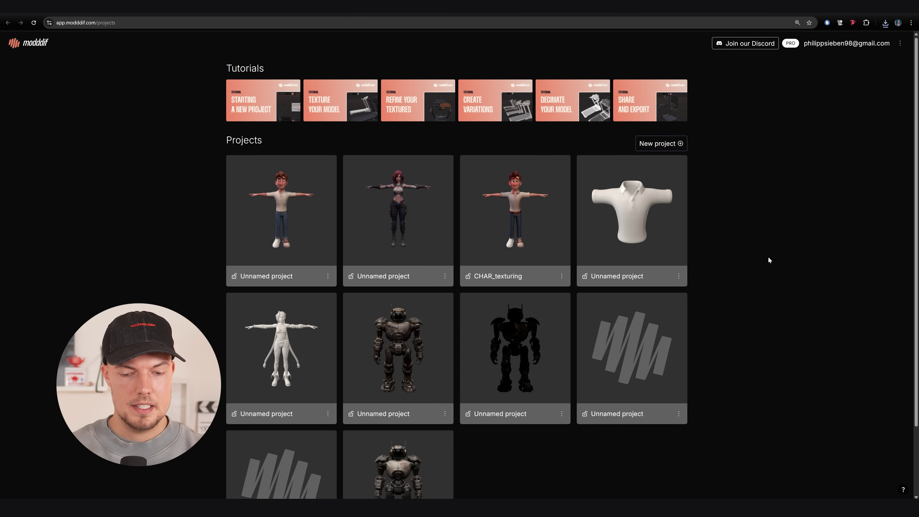
Step: Create a private project and import robot_combined04.glb into it
click(658, 144)
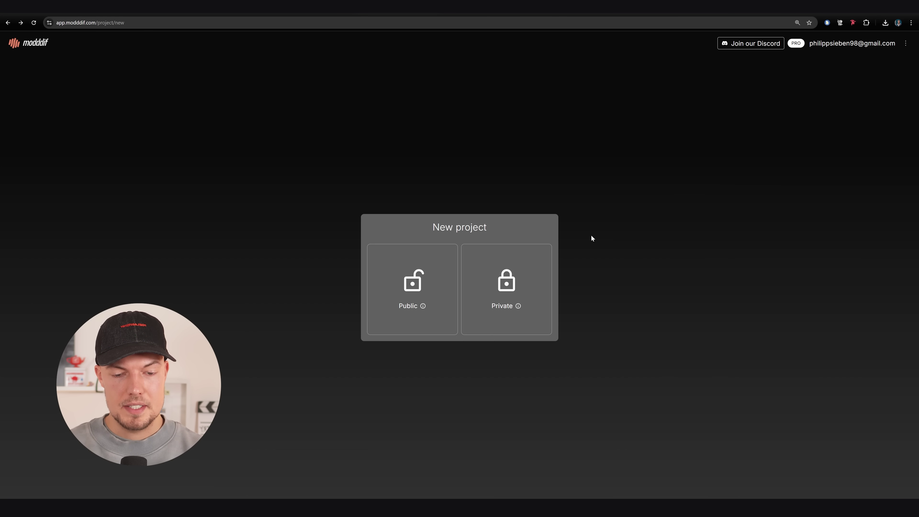
click(521, 292)
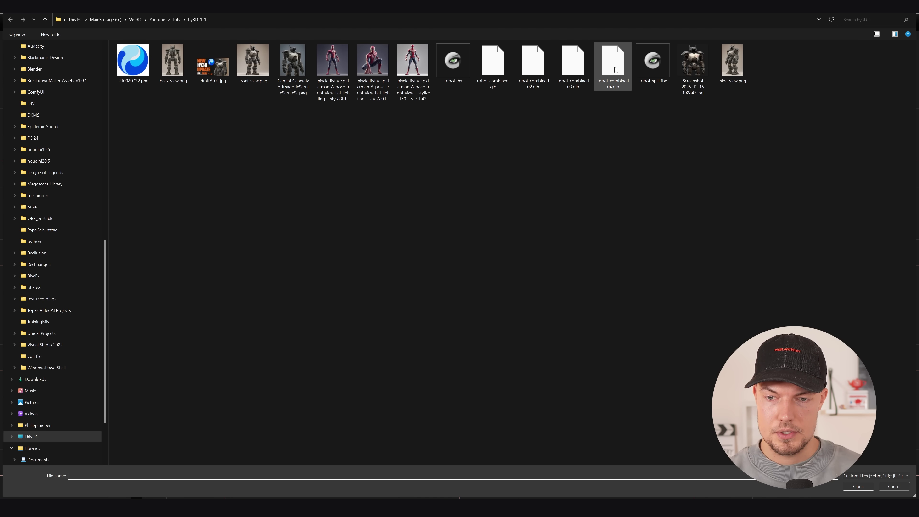
double_click(615, 69)
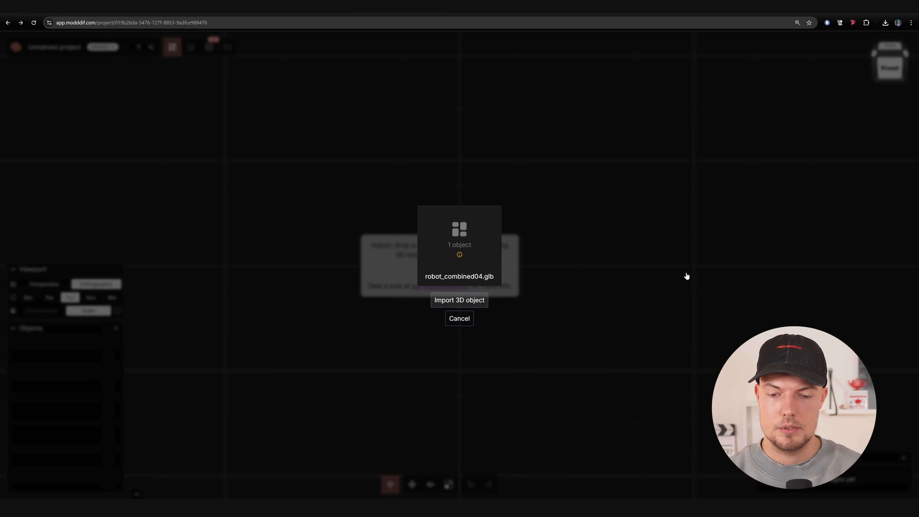
key(Return)
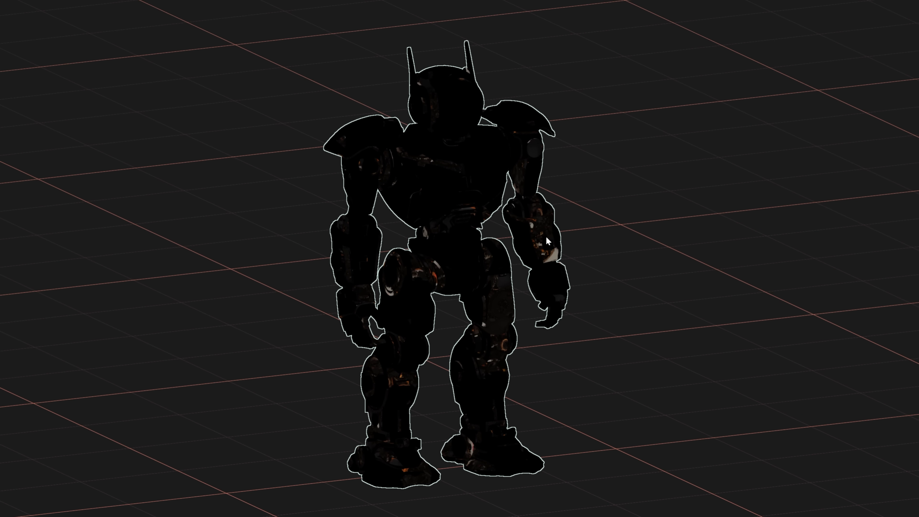
drag(545, 237, 657, 337)
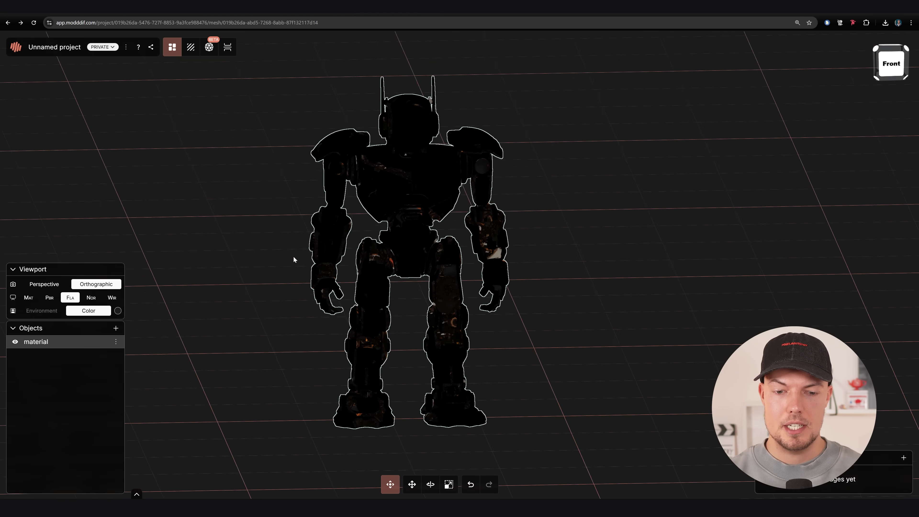
drag(293, 256, 271, 255)
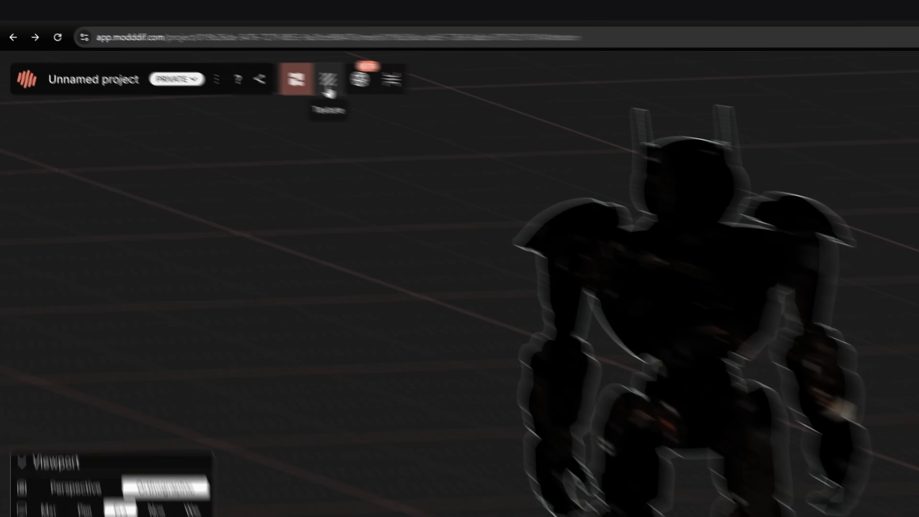
Step: Hide the Base texture layer in the Texture tab and choose Multiview generation
click(188, 51)
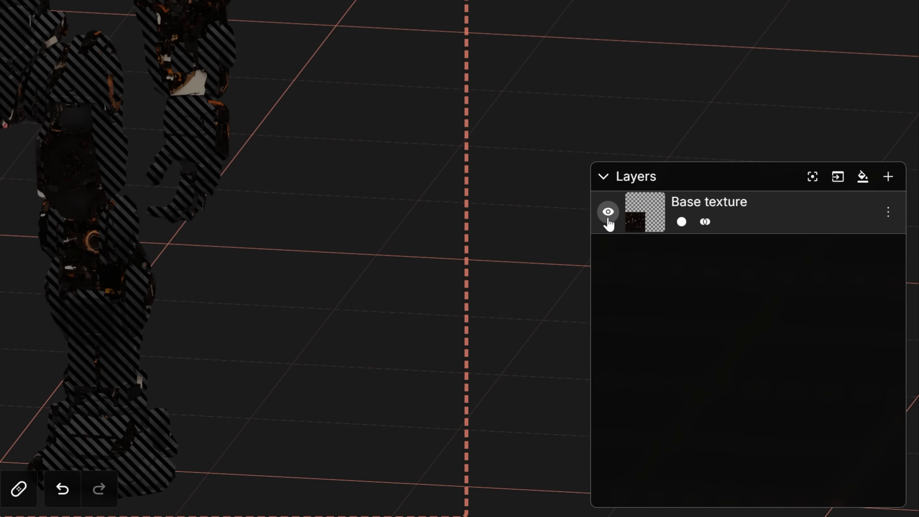
click(608, 216)
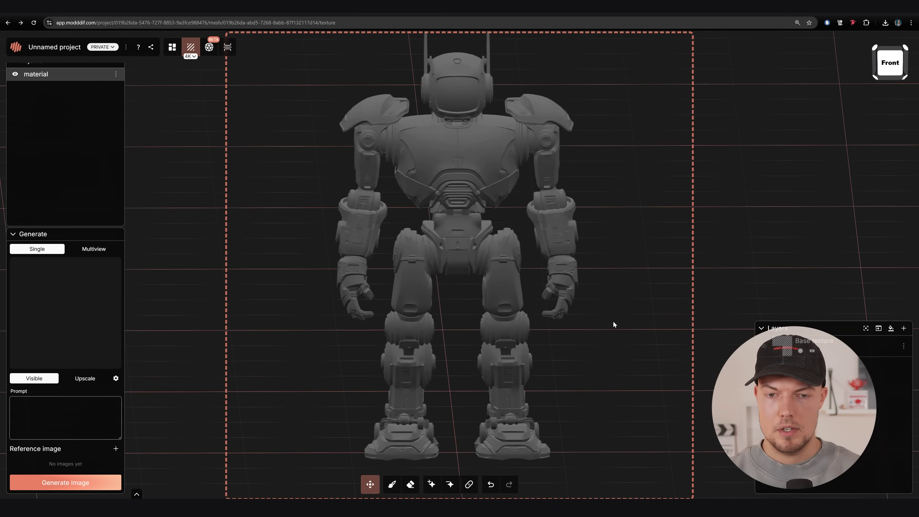
drag(614, 321, 608, 269)
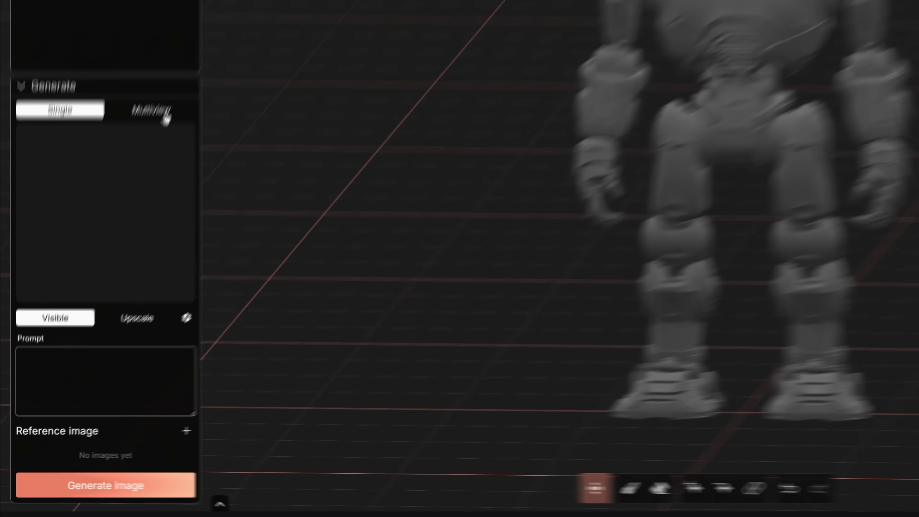
click(94, 249)
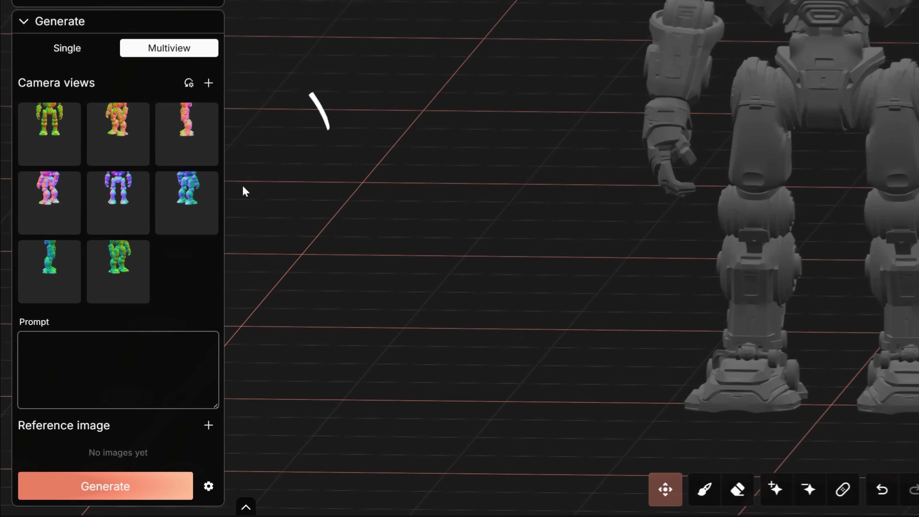
Step: Delete the eighth preset camera view and add new views from side, back and top angles
click(81, 295)
click(84, 337)
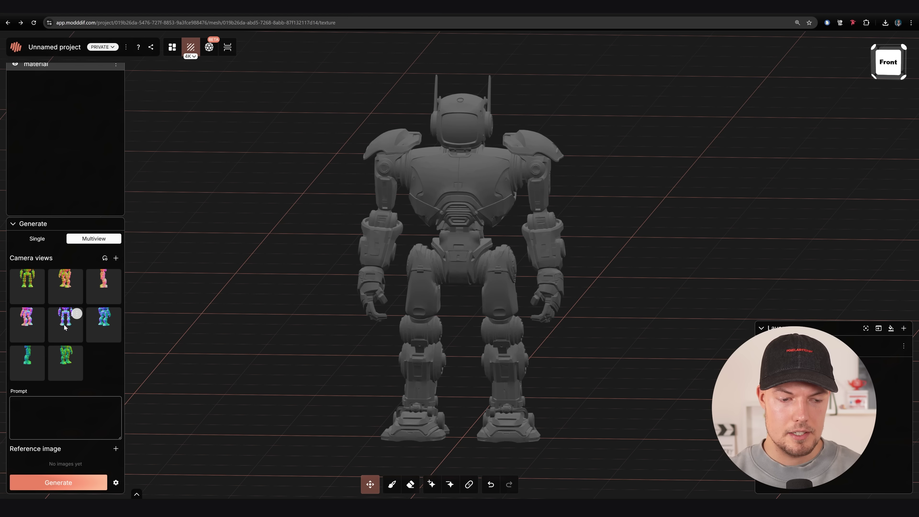
click(84, 407)
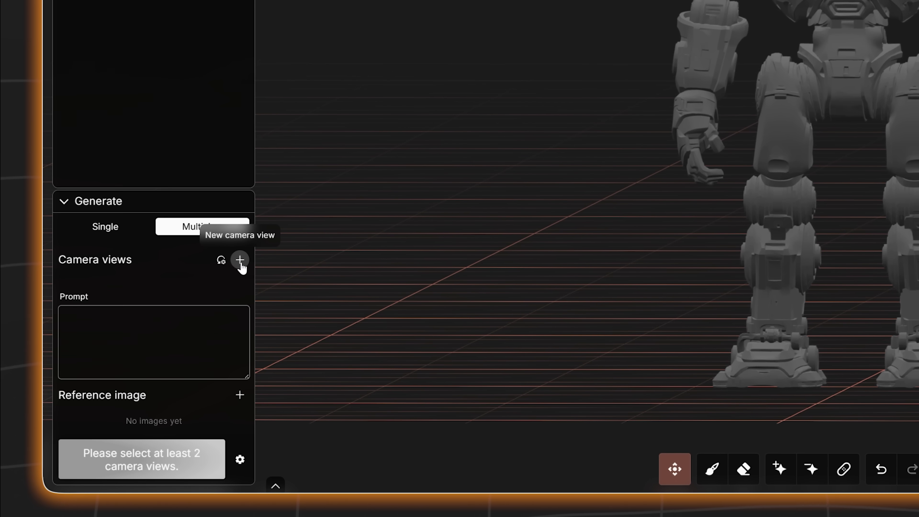
click(240, 261)
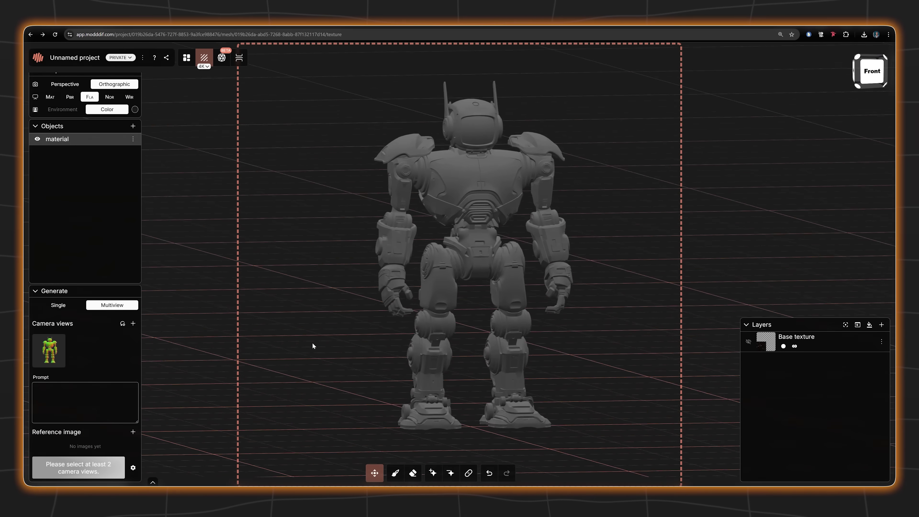
drag(312, 341, 355, 339)
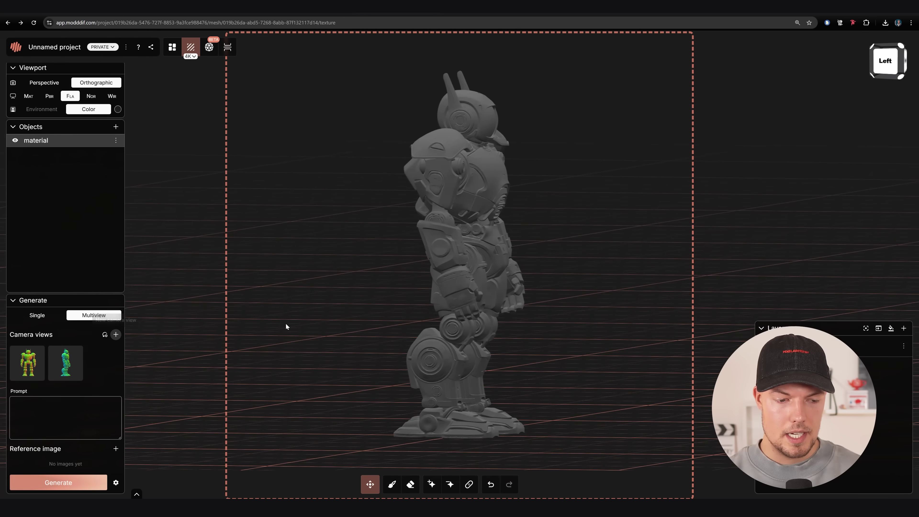
drag(285, 325, 408, 324)
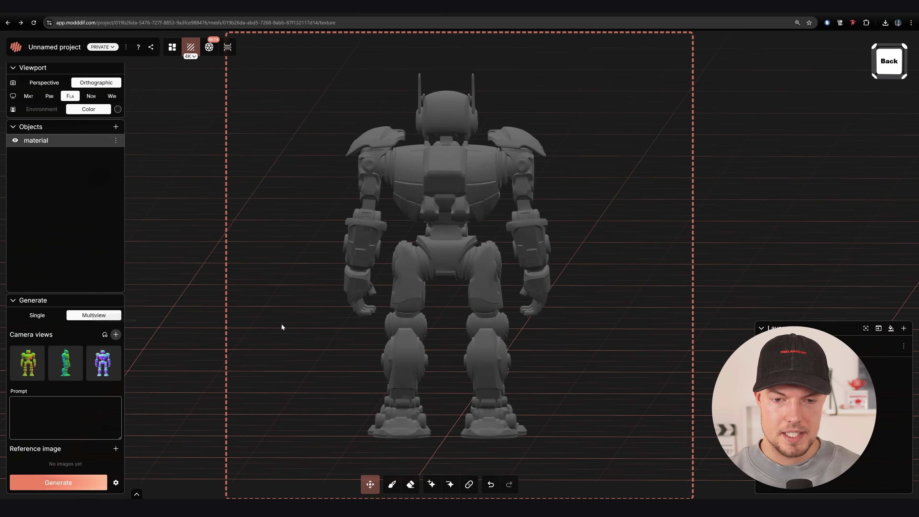
drag(281, 327, 367, 323)
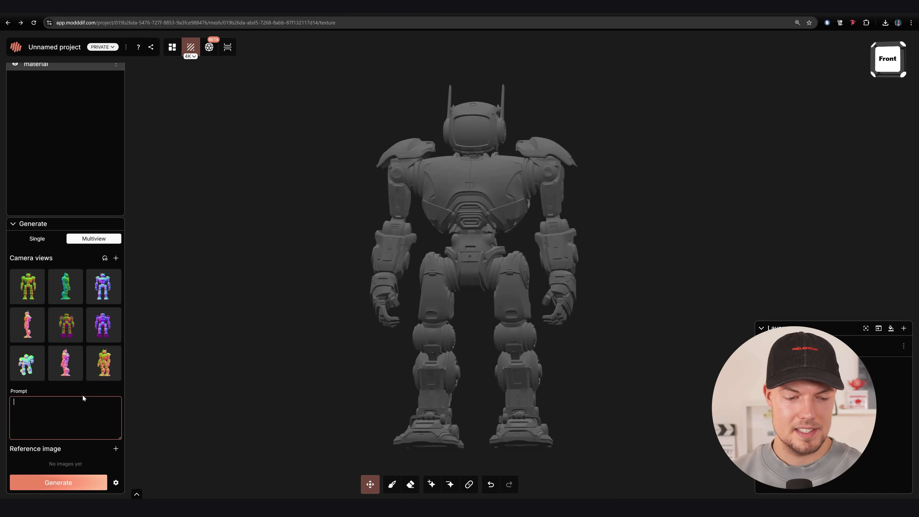
Step: Enter the prompt 'robot' and attach the robot view image as a generation reference
text(robot)
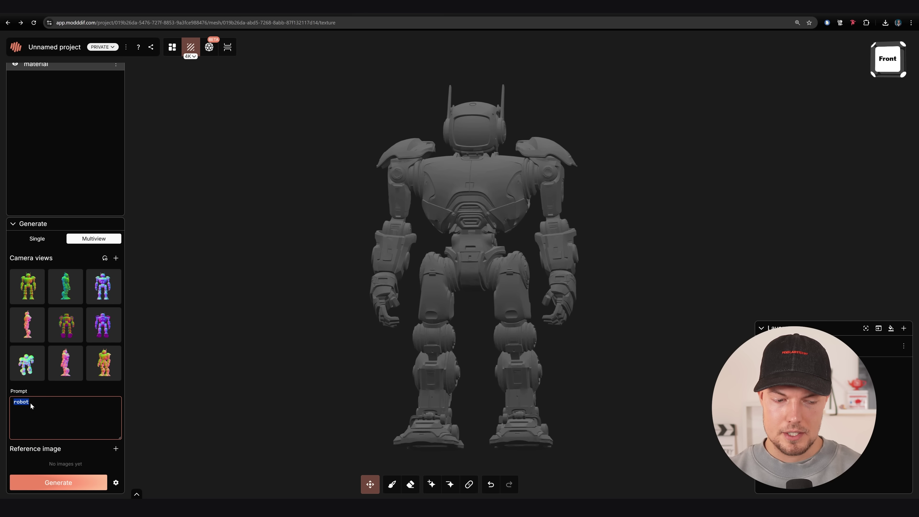
click(116, 449)
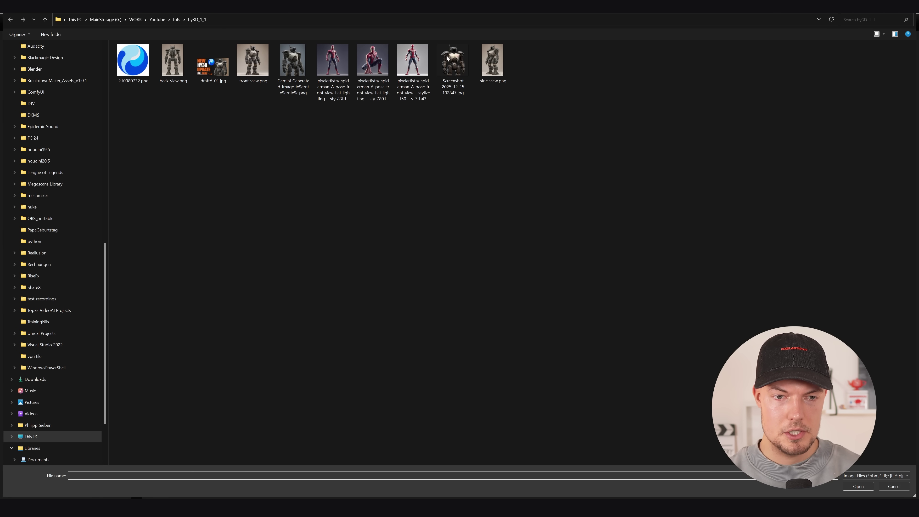
double_click(253, 60)
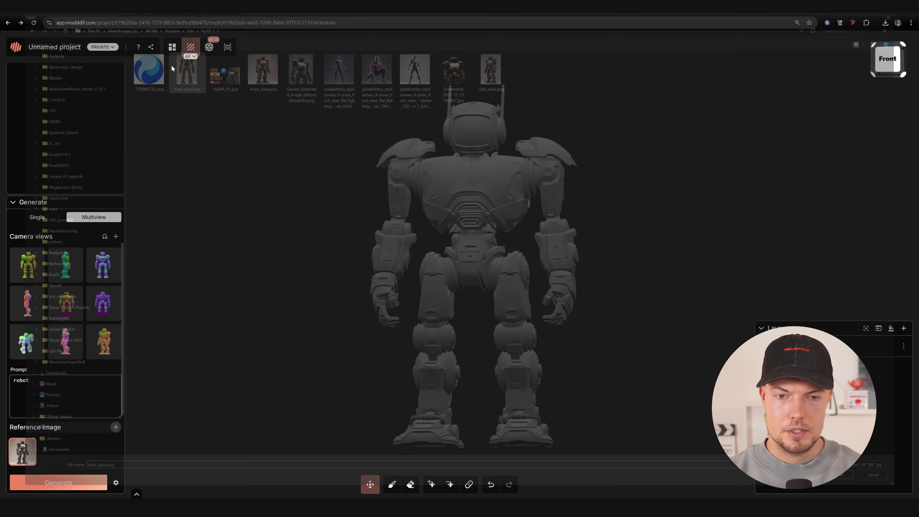
click(116, 428)
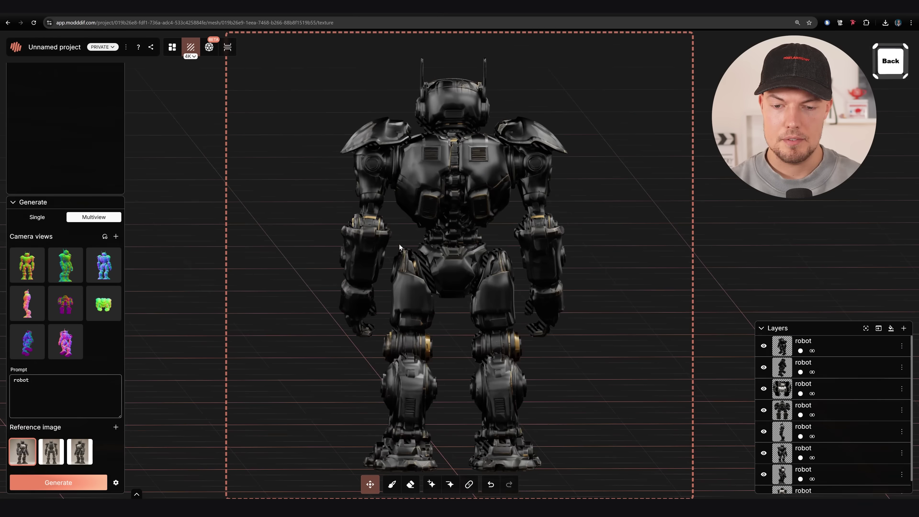
Step: Add a new empty layer on top of the 'robot' layers for the untextured areas
drag(399, 244, 632, 234)
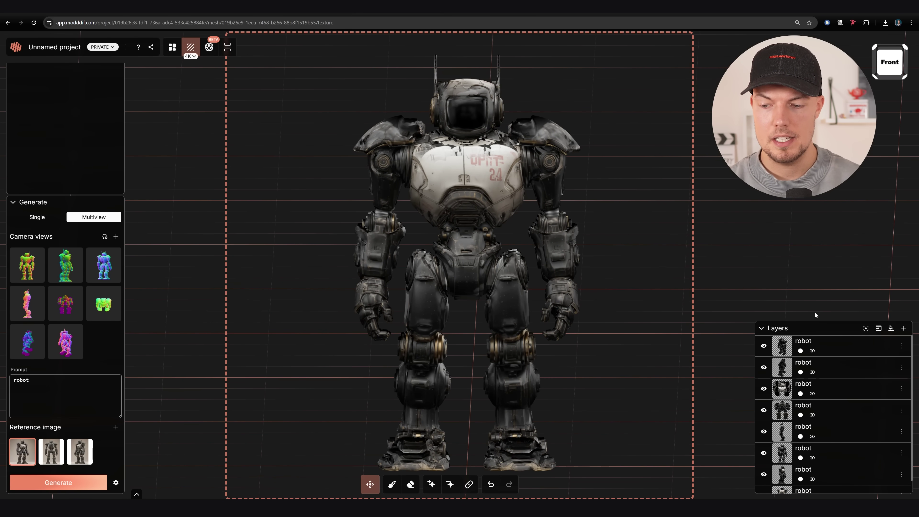
scroll(832, 416, down, 1)
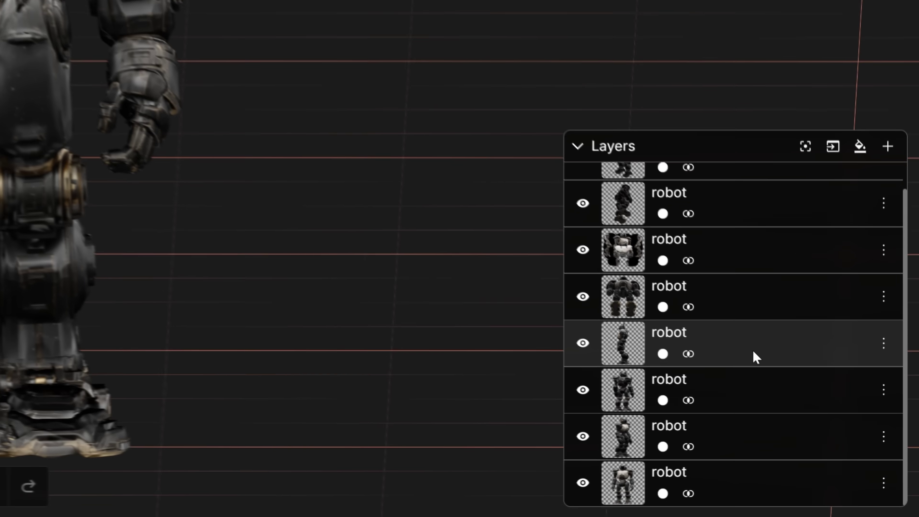
scroll(756, 357, up, 1)
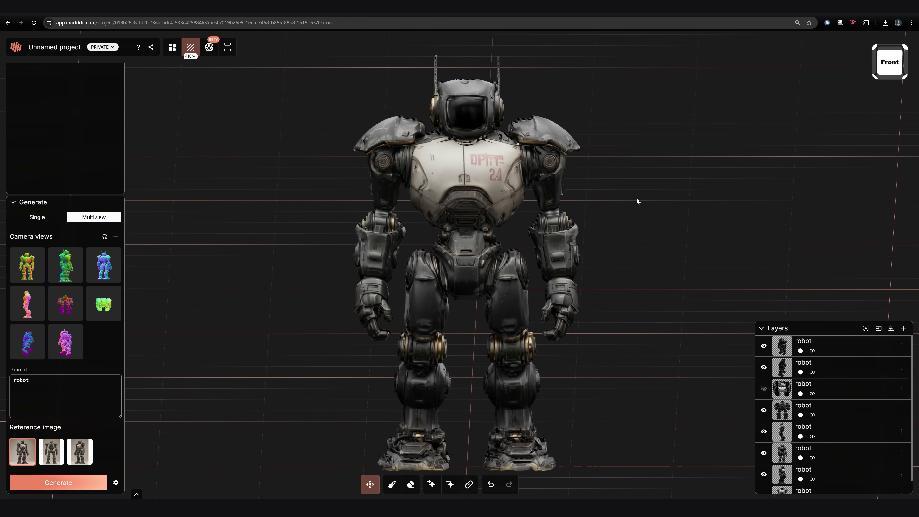
drag(637, 202, 759, 266)
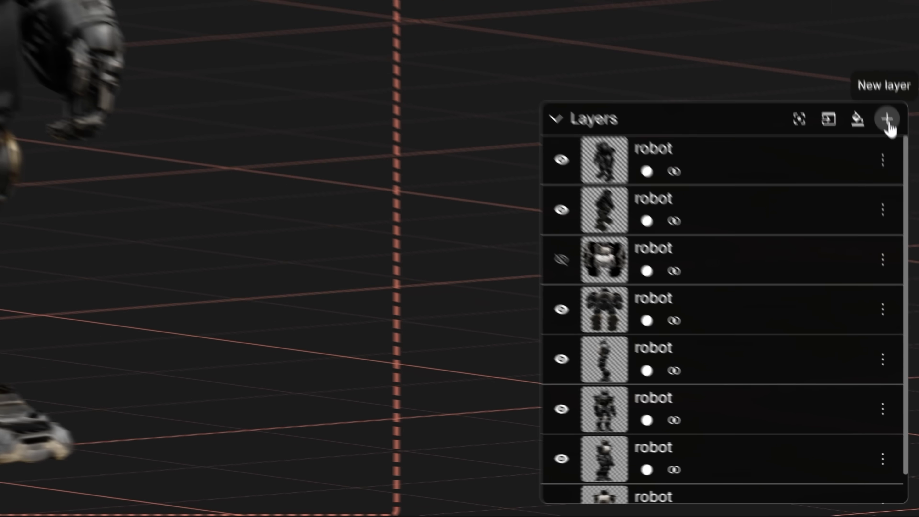
click(886, 119)
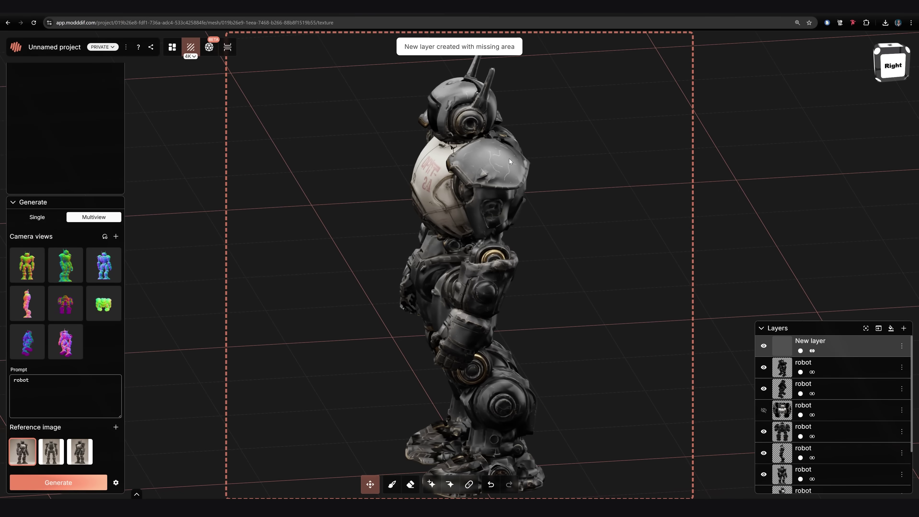
drag(583, 255, 443, 285)
scroll(534, 286, up, 5)
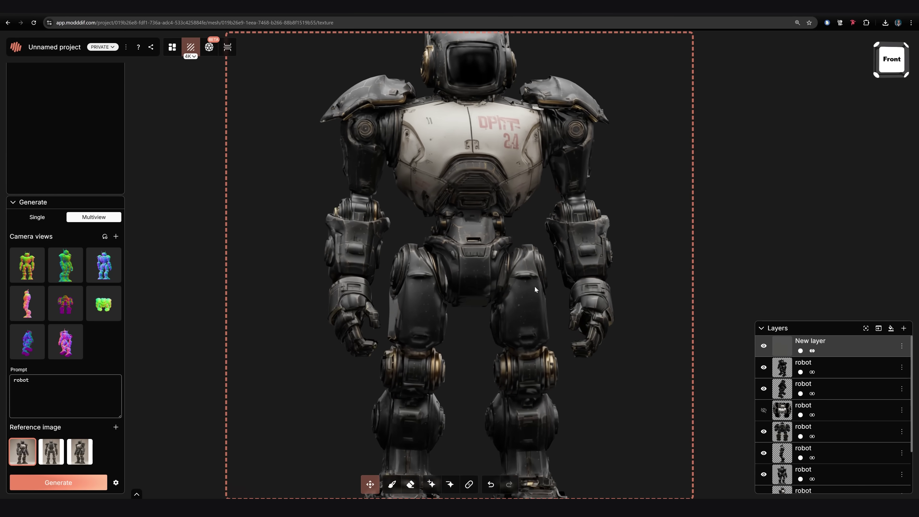
mouse_move(536, 271)
mouse_down()
mouse_move(552, 288)
mouse_move(538, 263)
mouse_up()
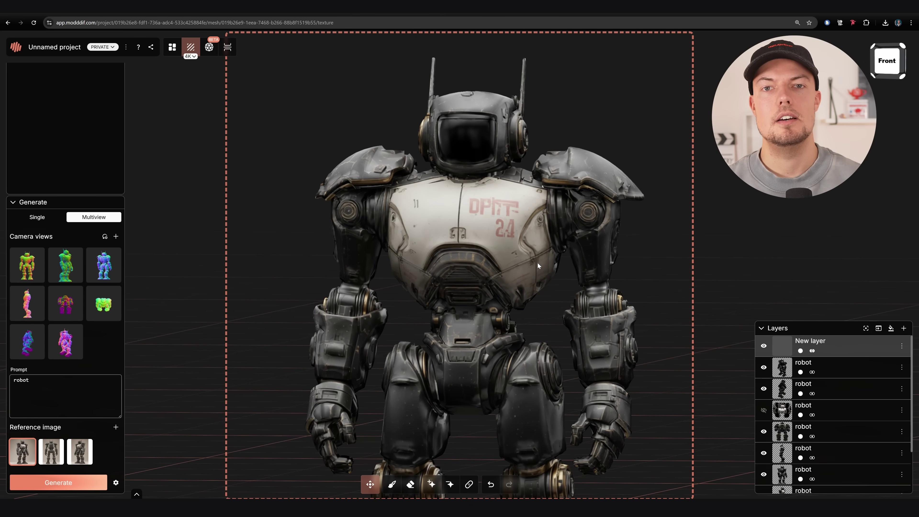
scroll(542, 246, up, 2)
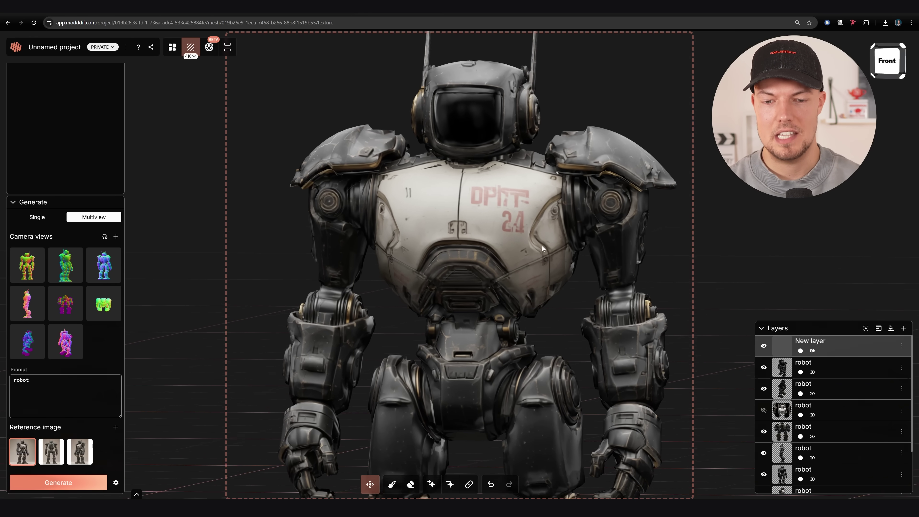
drag(405, 138, 516, 145)
Step: Generate a 'close up head and shoulders, front view' variation and add it as a reference image
right_click(24, 342)
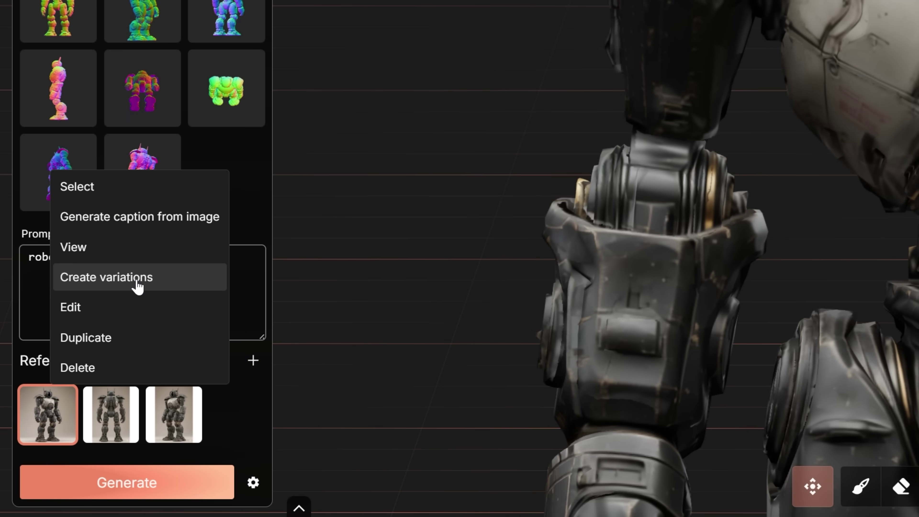
click(136, 282)
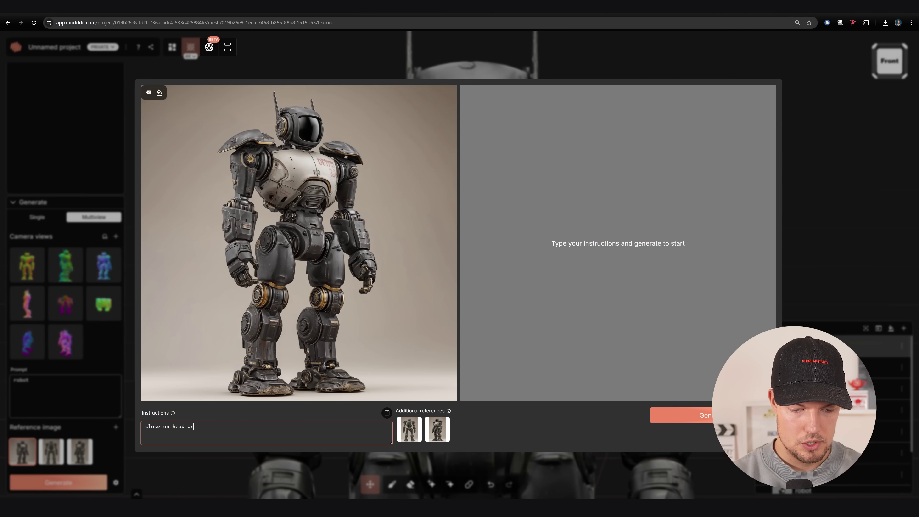
click(689, 416)
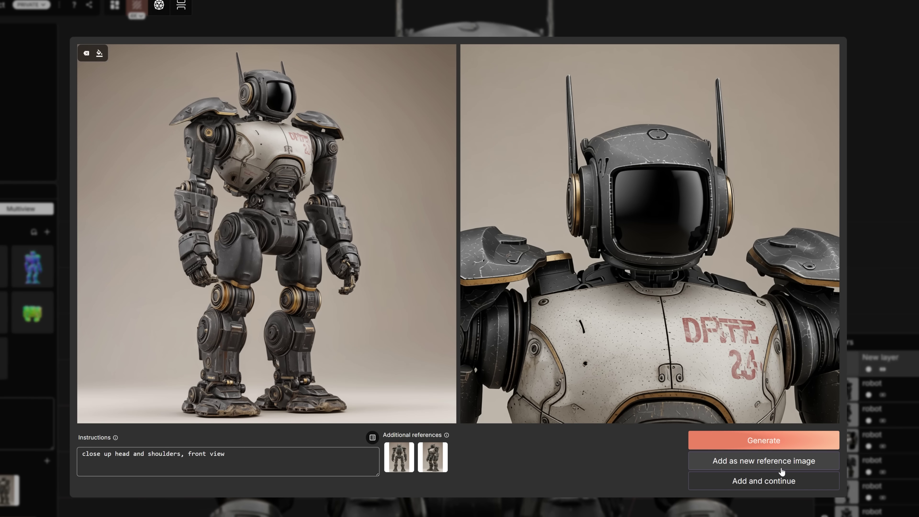
click(776, 467)
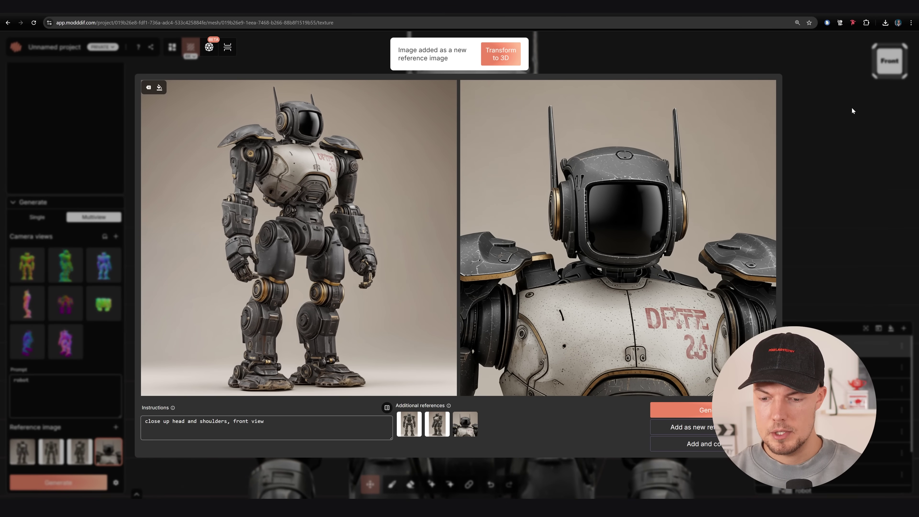
click(851, 107)
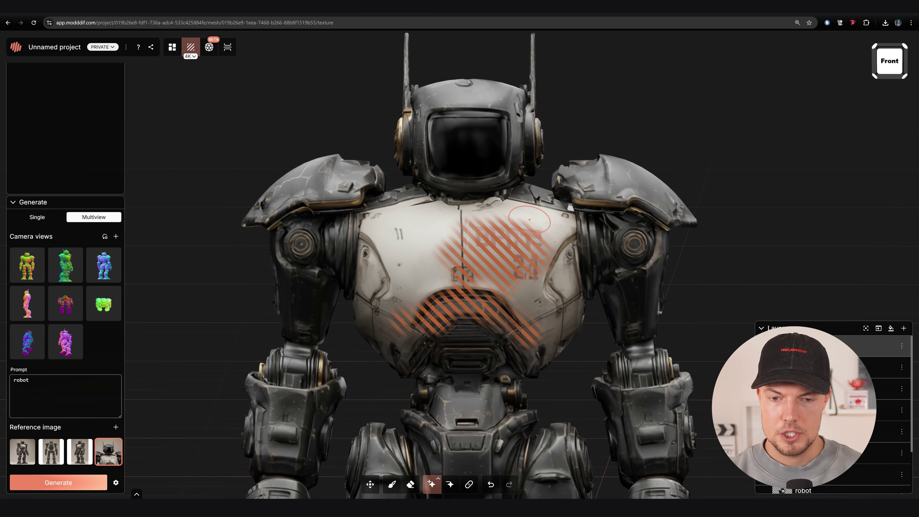
Step: Mask the head, chest and shoulders and generate a single-view texture for them
click(54, 486)
click(39, 219)
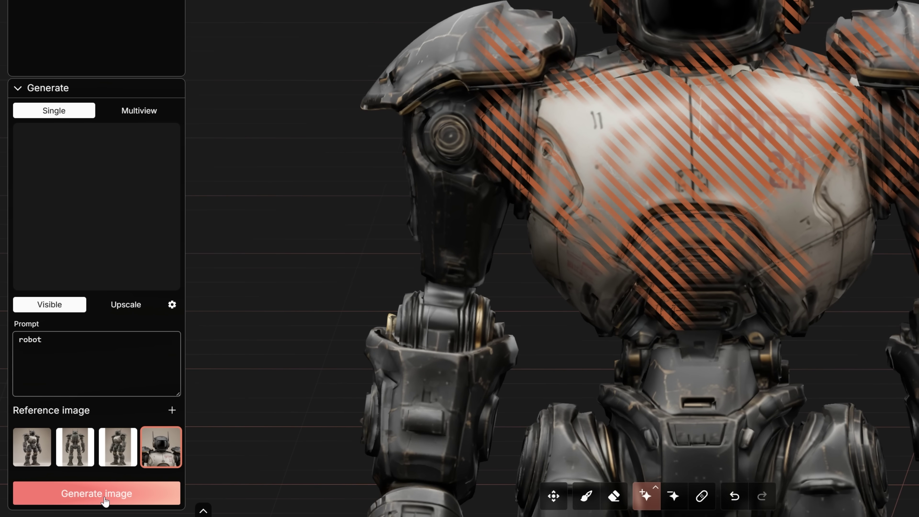
click(105, 497)
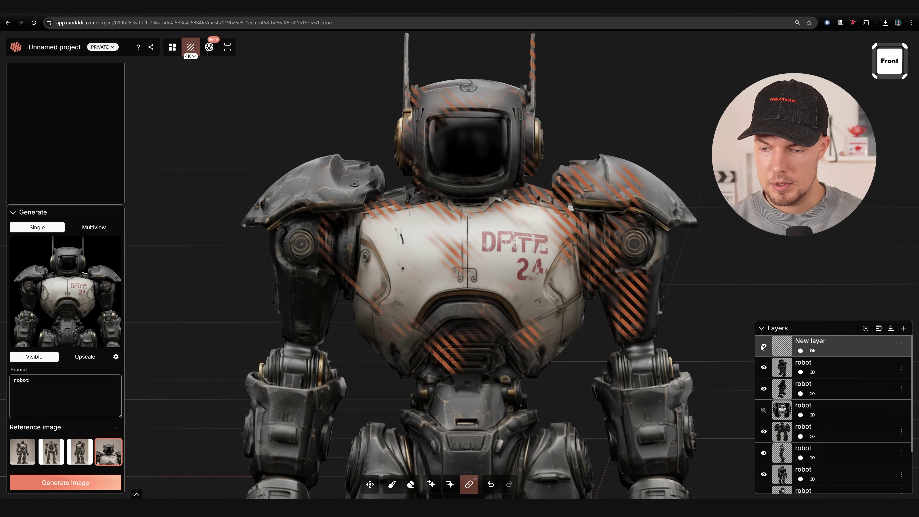
Step: Toggle the new layer's visibility and blend mode to compare before and after
click(763, 347)
click(763, 347)
click(764, 346)
click(763, 347)
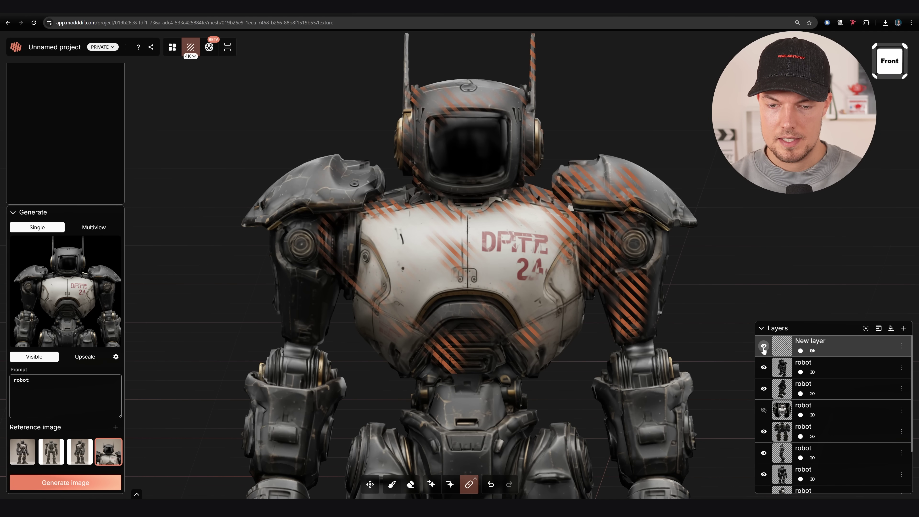
click(763, 347)
click(763, 347)
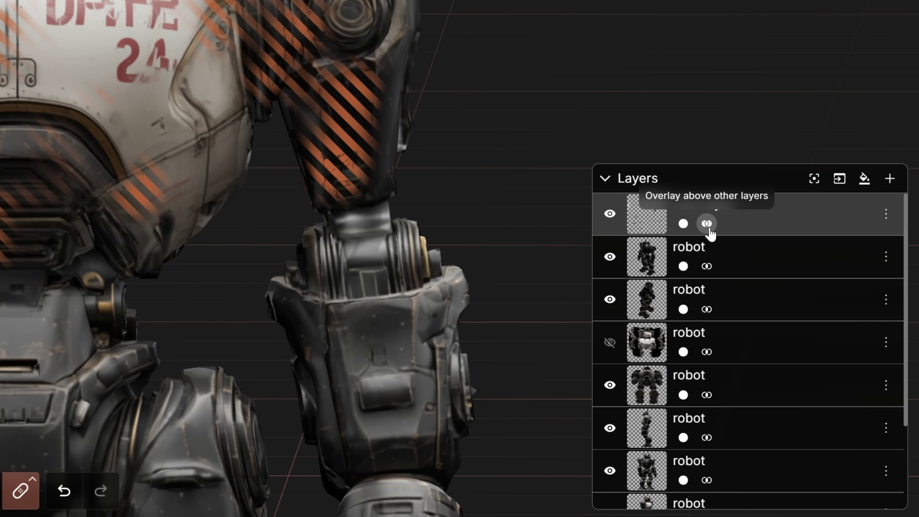
click(707, 224)
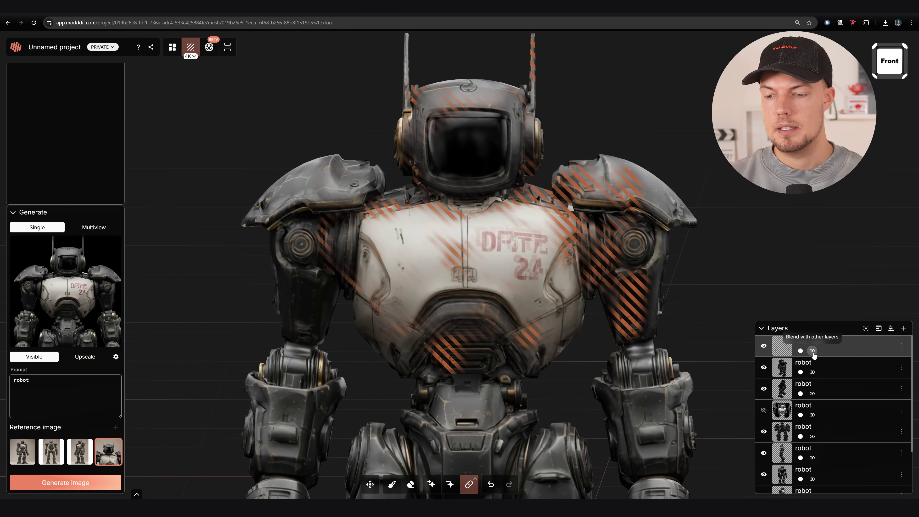
click(812, 350)
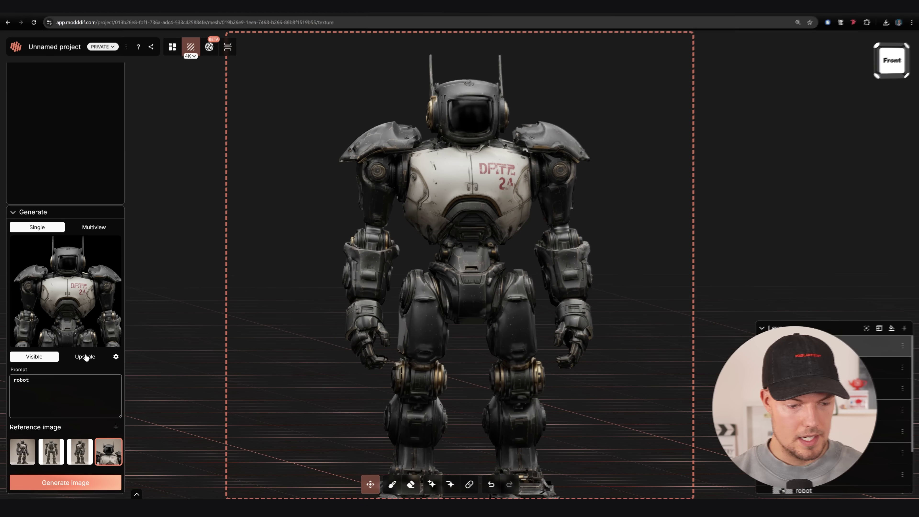
Step: Switch the single-view generation mode to Upscale
click(72, 357)
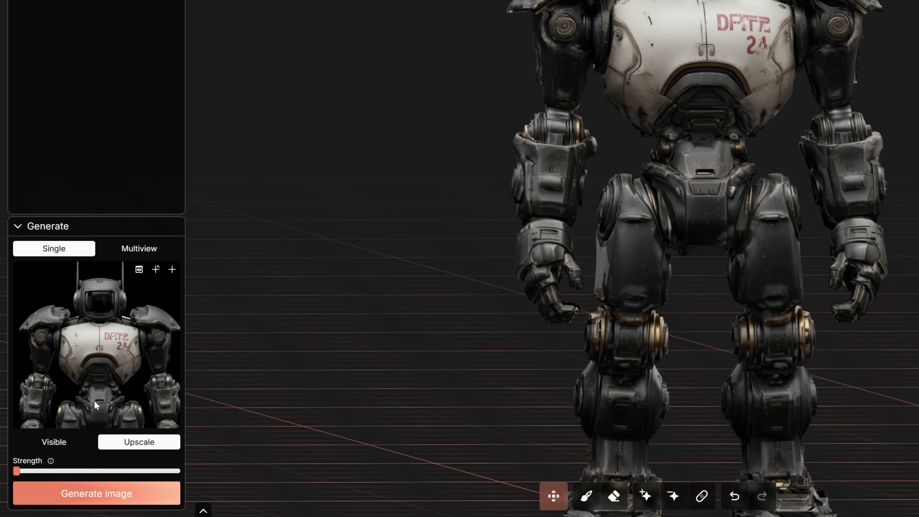
click(61, 442)
click(131, 309)
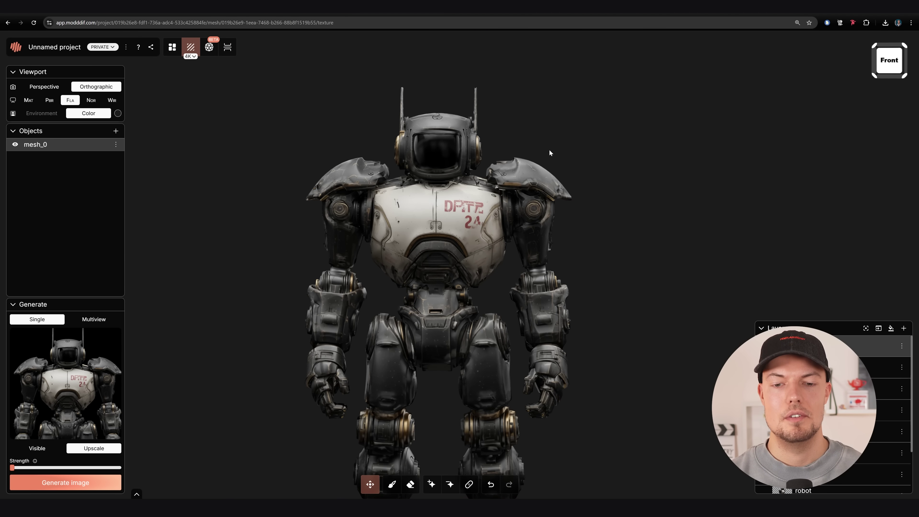
scroll(519, 212, up, 3)
scroll(530, 228, down, 1)
scroll(523, 214, up, 3)
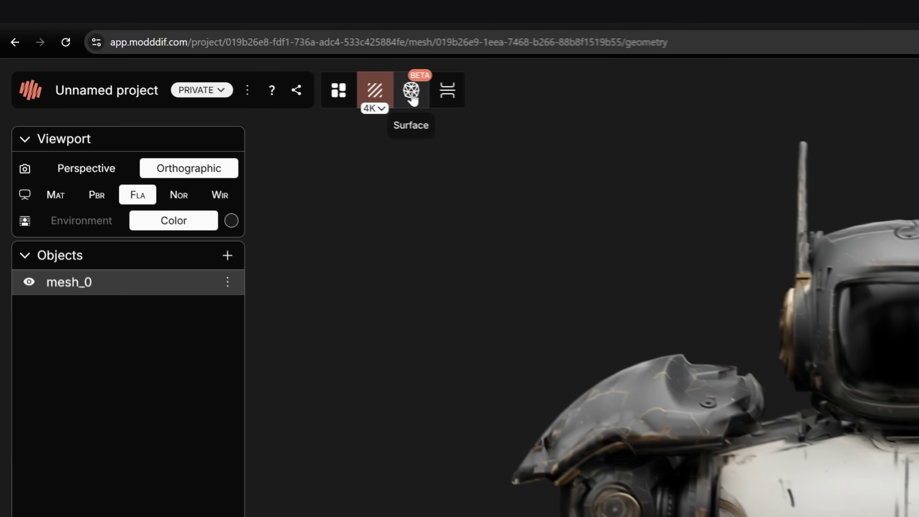
click(209, 50)
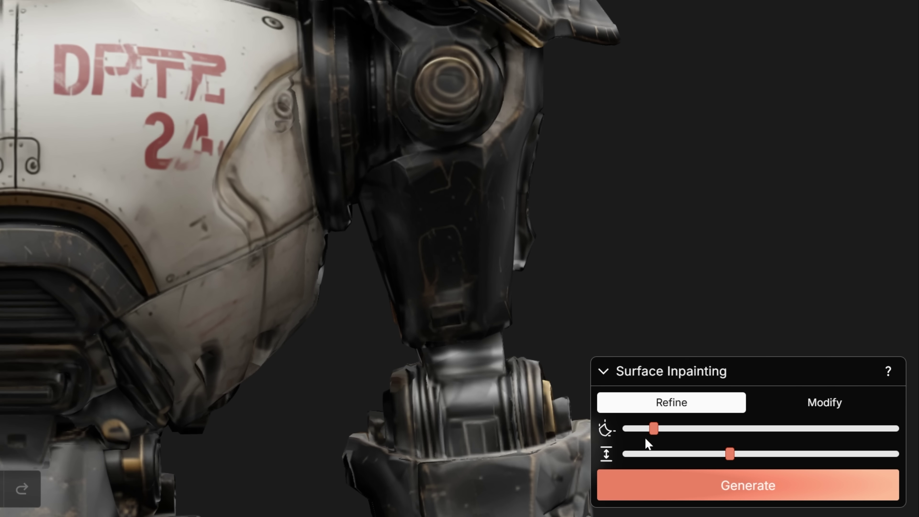
mouse_move(606, 433)
mouse_move(609, 461)
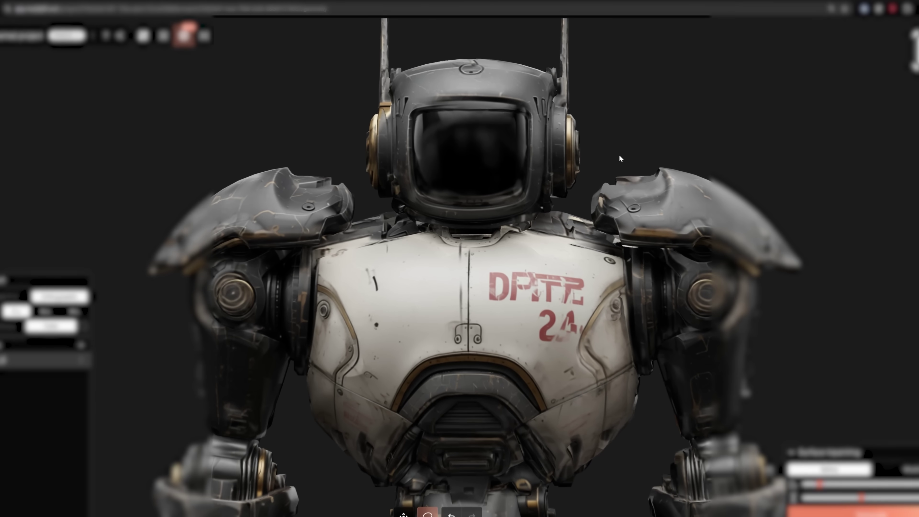
drag(501, 235, 485, 245)
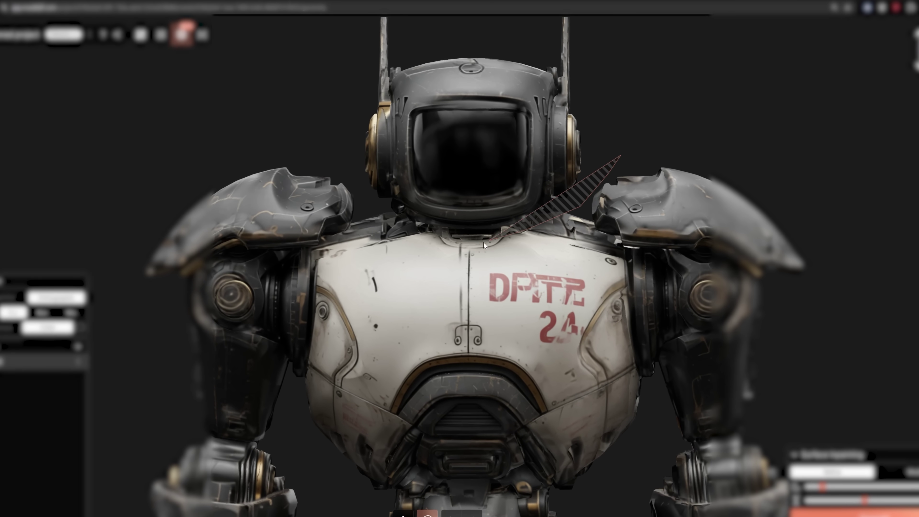
drag(364, 176, 348, 16)
drag(487, 21, 587, 16)
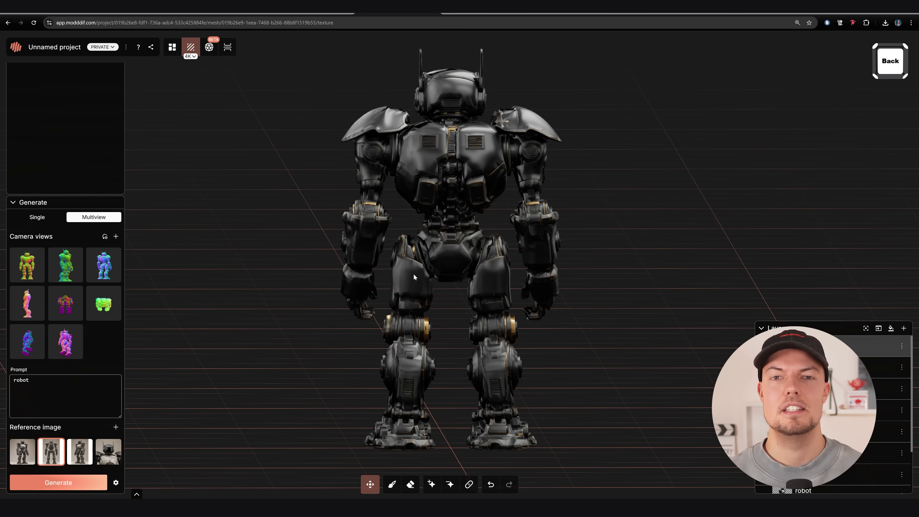
Step: Generate a Visible-mode image of the robot's back and add it as a layer
drag(413, 274, 459, 202)
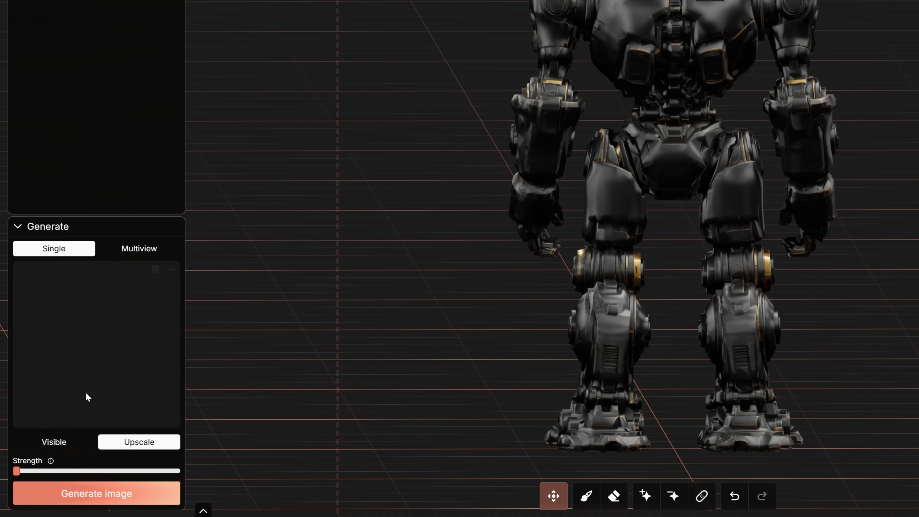
click(53, 441)
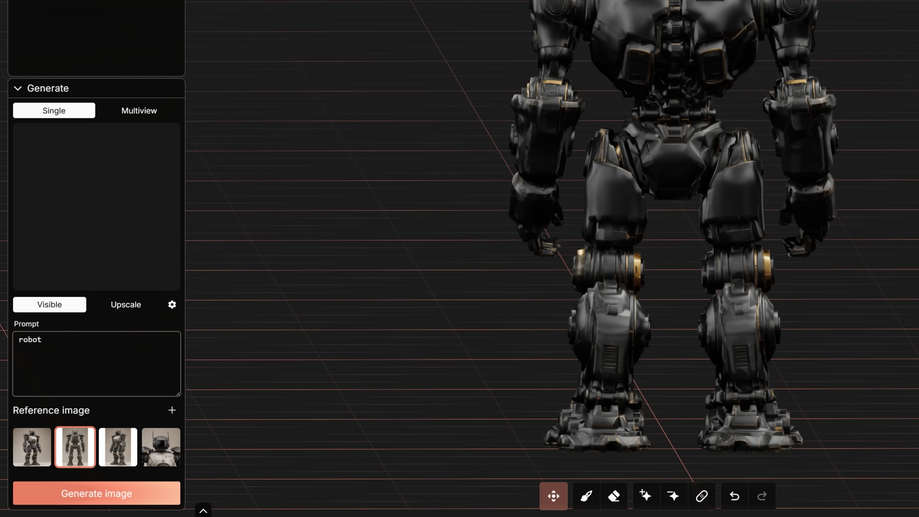
click(172, 306)
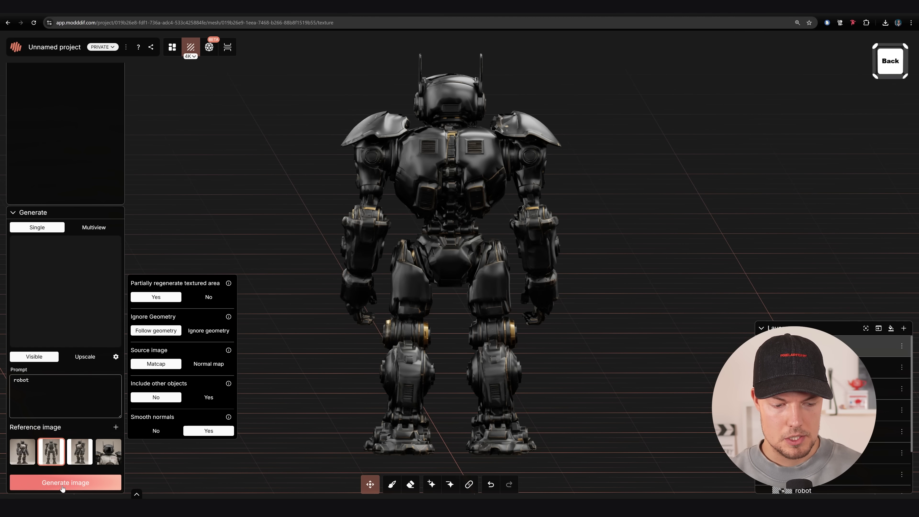
click(657, 192)
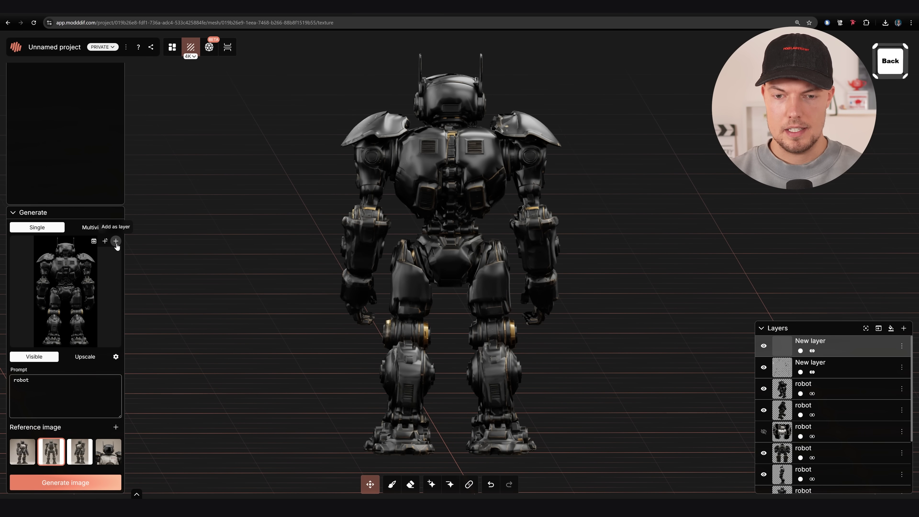
click(116, 242)
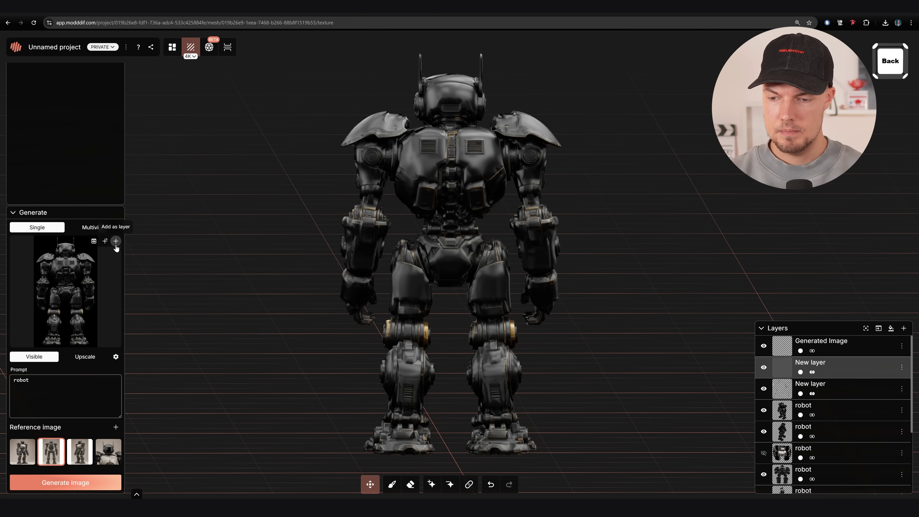
Step: Toggle the Generated Image layer on and off to compare it with the layers below
click(763, 346)
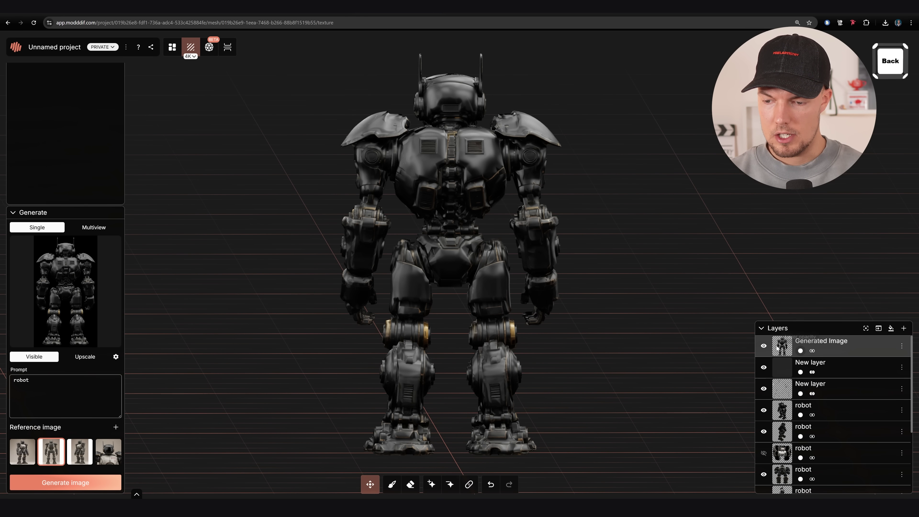
click(762, 346)
click(762, 346)
click(763, 346)
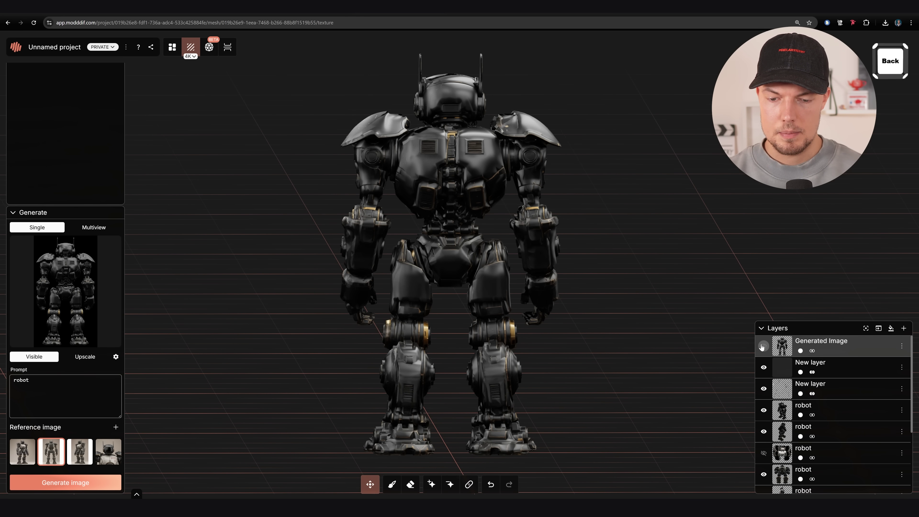
click(763, 347)
click(762, 346)
click(762, 346)
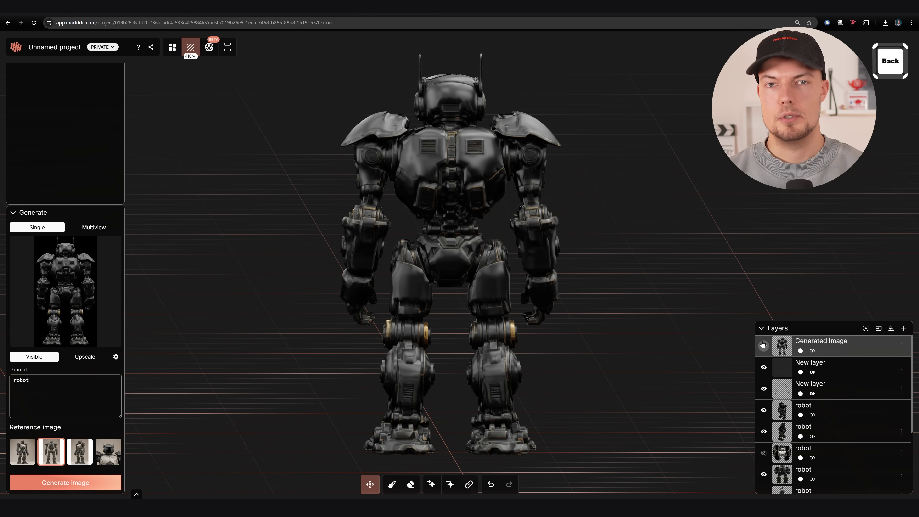
scroll(486, 203, up, 3)
drag(486, 202, 499, 314)
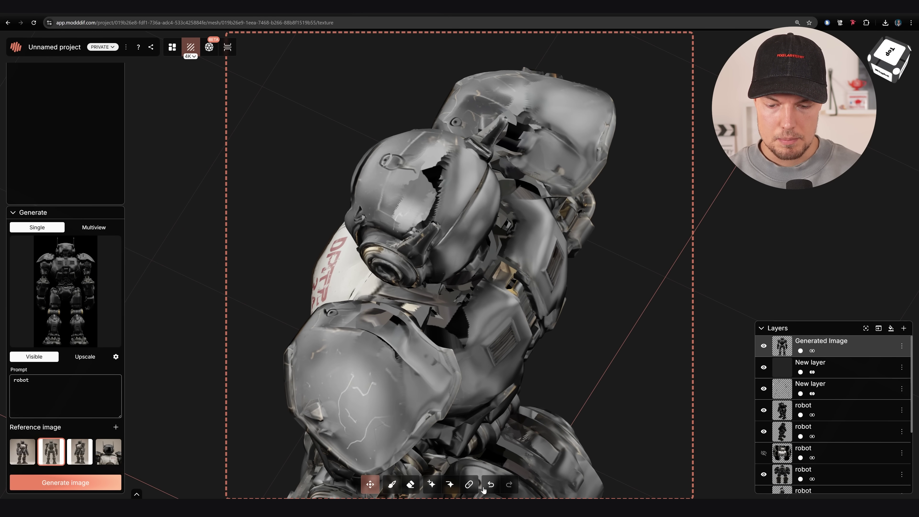
Step: On a new layer, mask the chest, head and torso patches and regenerate them from the Normal map
click(469, 484)
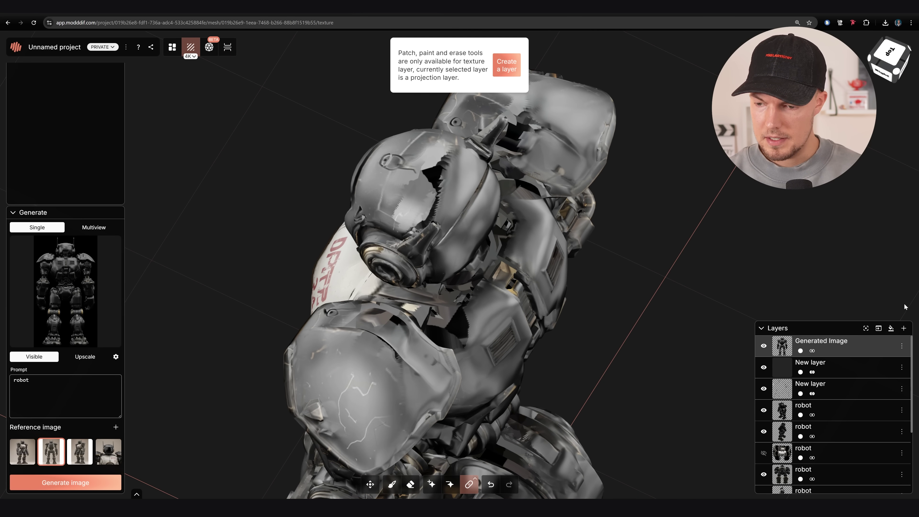
click(904, 328)
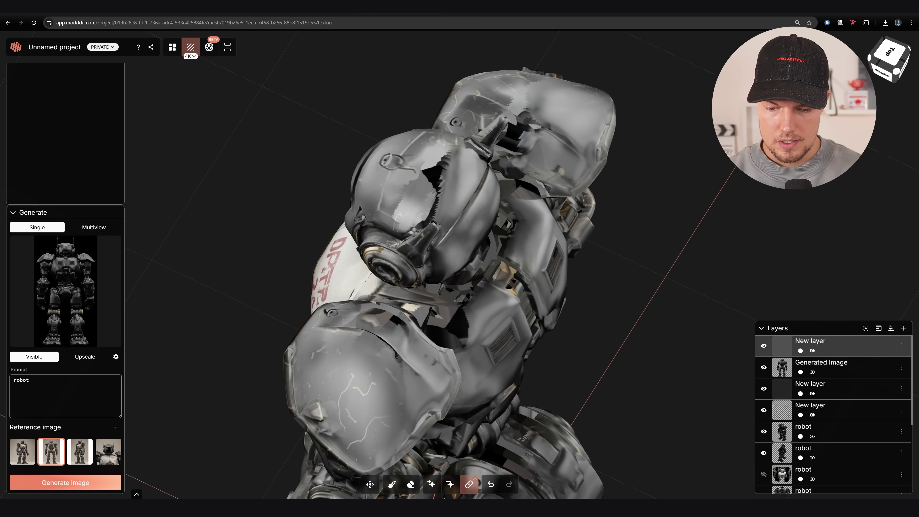
click(431, 484)
mouse_move(411, 309)
mouse_down()
mouse_move(454, 331)
mouse_move(431, 326)
mouse_move(468, 298)
mouse_move(423, 336)
mouse_up()
mouse_move(448, 159)
mouse_down()
mouse_move(432, 199)
mouse_move(427, 171)
mouse_move(532, 109)
mouse_move(527, 164)
mouse_up()
mouse_move(503, 277)
mouse_down()
mouse_move(489, 292)
mouse_move(503, 237)
mouse_move(499, 286)
mouse_up()
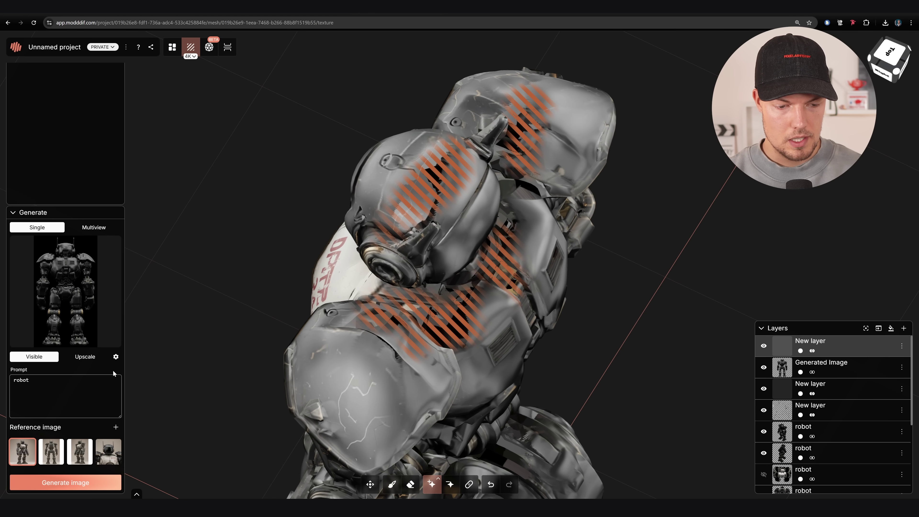
click(116, 357)
click(209, 364)
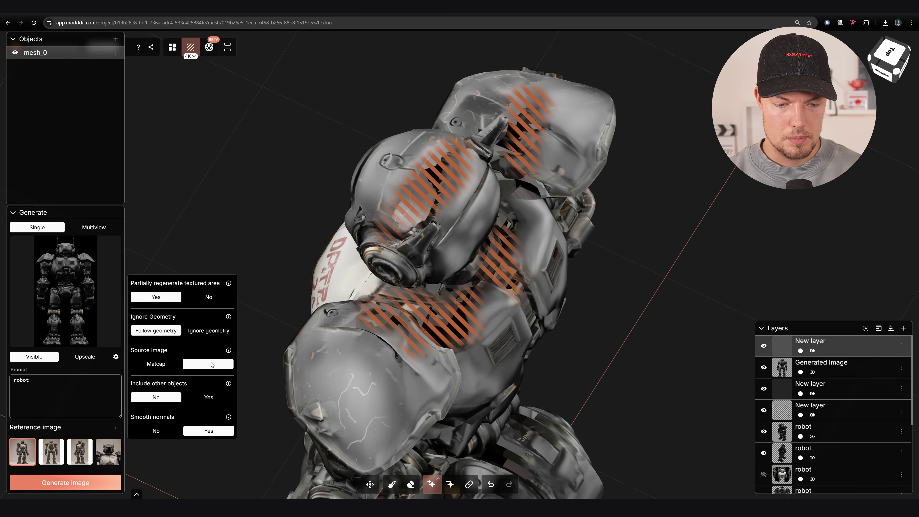
click(66, 482)
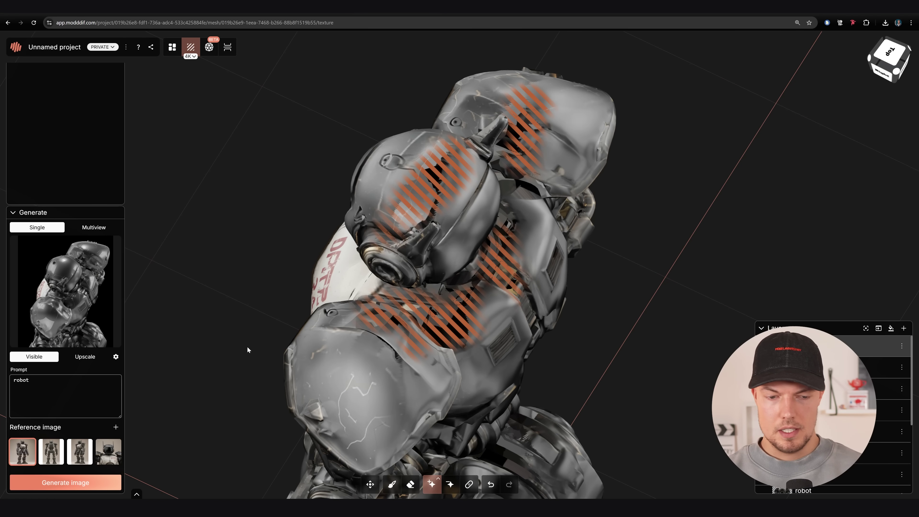
Step: Try erasing a texture patch near the neck, undo it, and snap to the front view
click(469, 485)
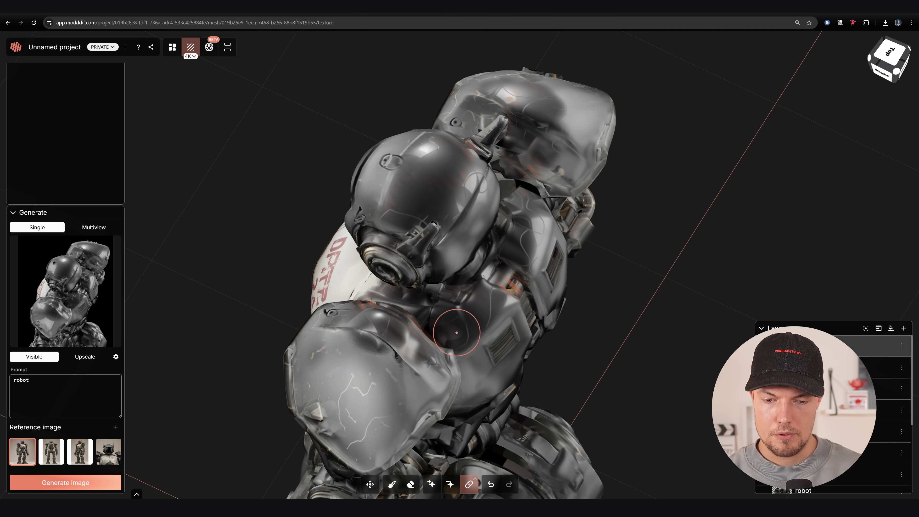
click(410, 485)
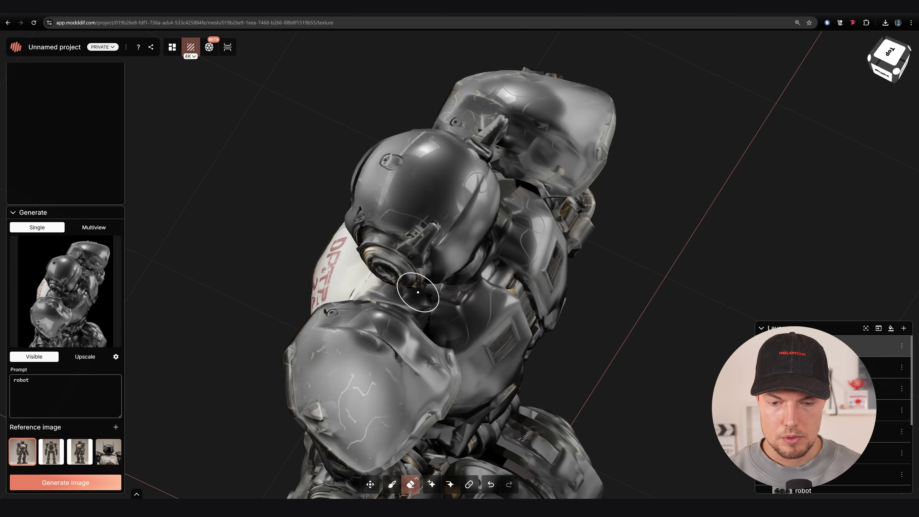
mouse_move(451, 301)
mouse_down()
mouse_move(457, 346)
mouse_move(473, 333)
mouse_move(466, 351)
mouse_move(505, 333)
mouse_up()
key(ctrl+z)
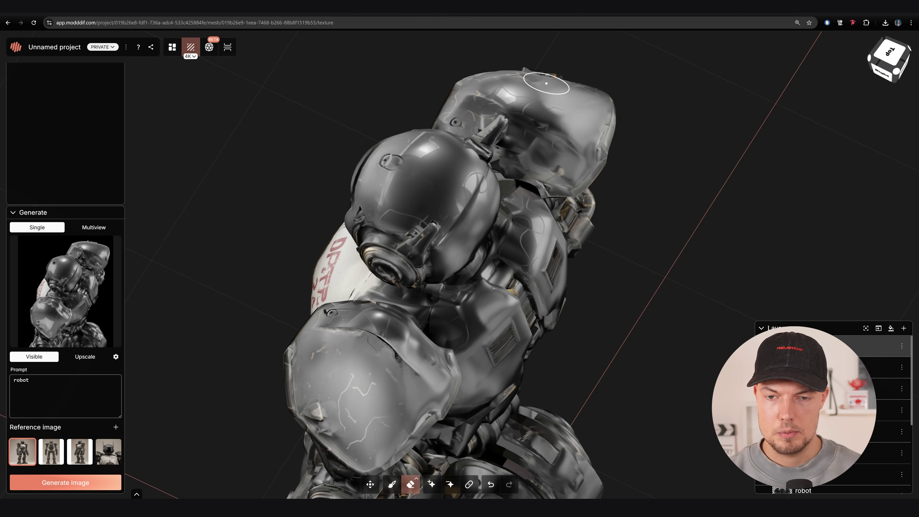
key(1)
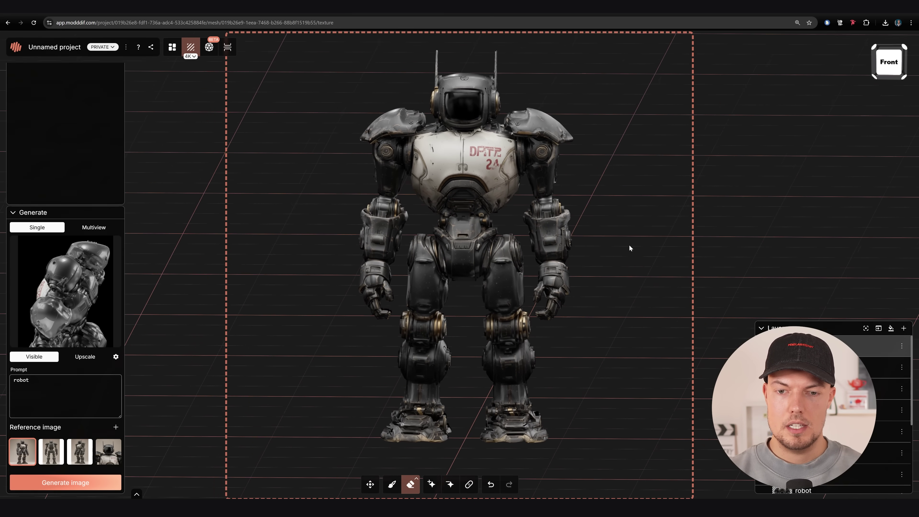
Step: Export the robot's texture image from the project menu
click(126, 47)
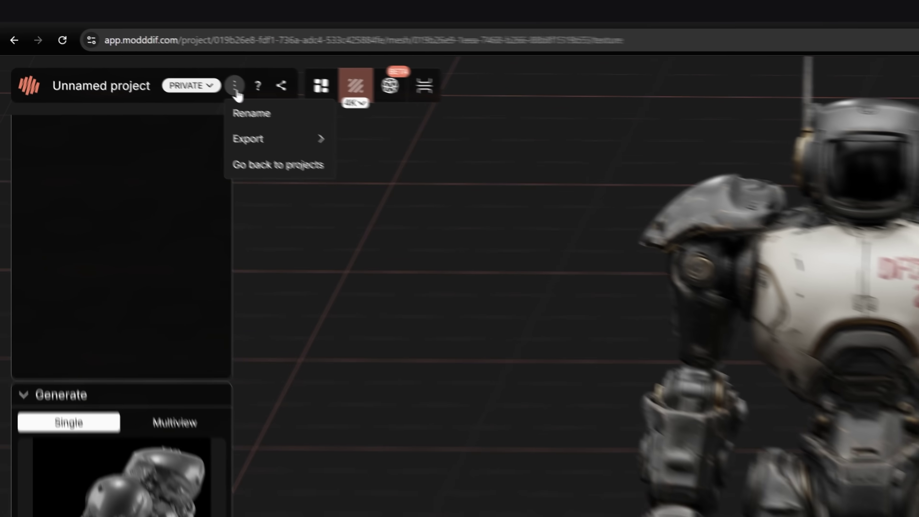
mouse_move(323, 156)
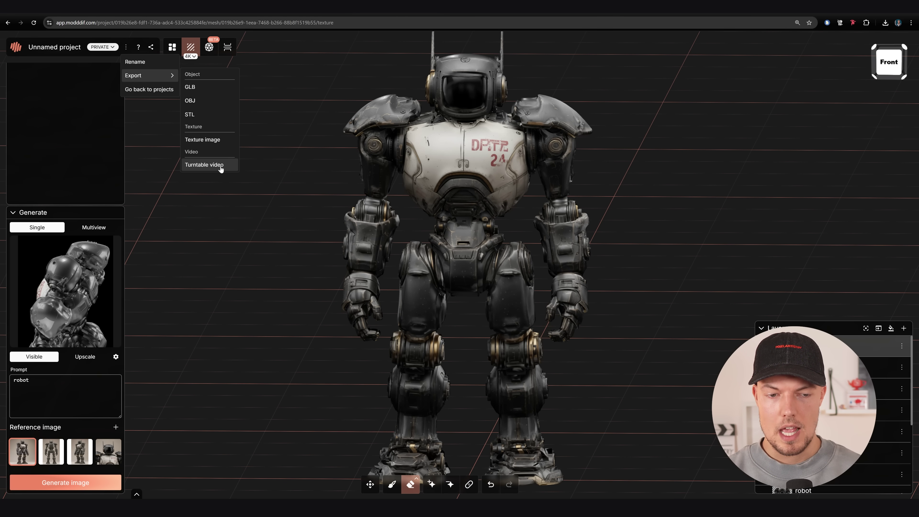
click(208, 141)
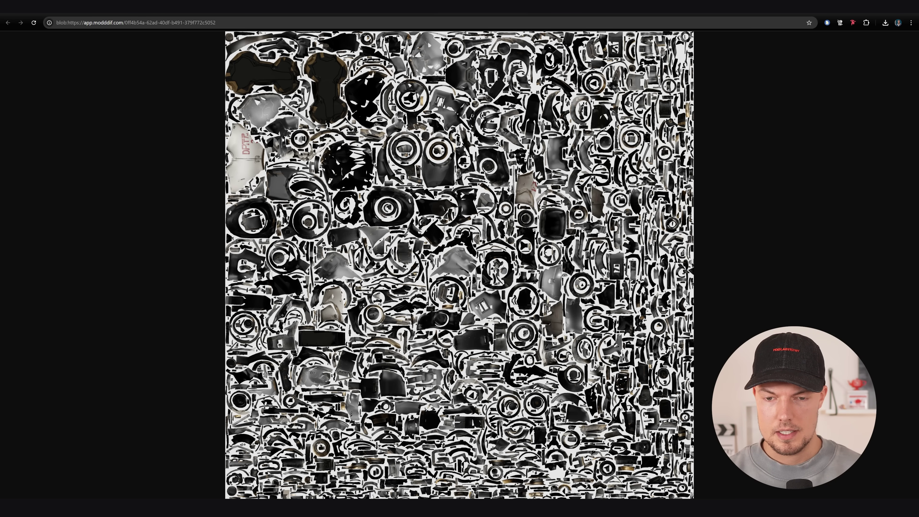
key(ctrl+w)
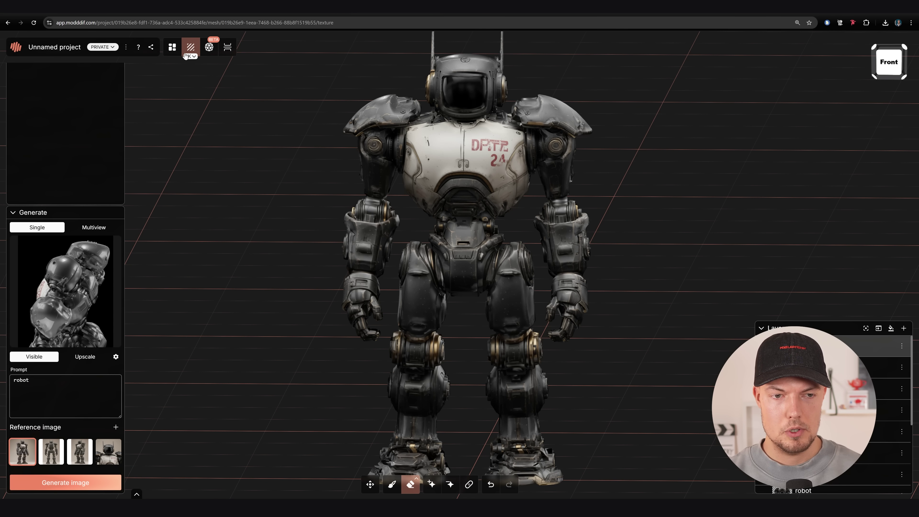
Step: Export the textured robot as a GLB file
click(125, 47)
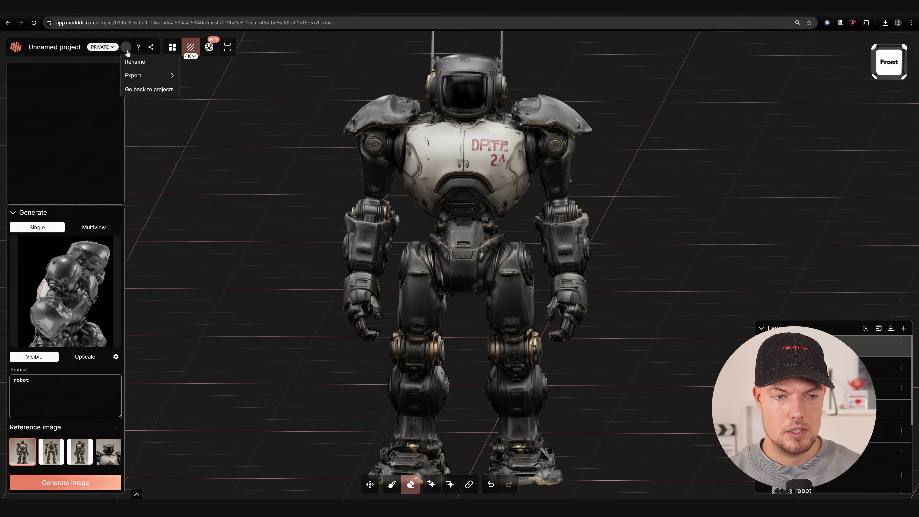
mouse_move(141, 75)
click(209, 90)
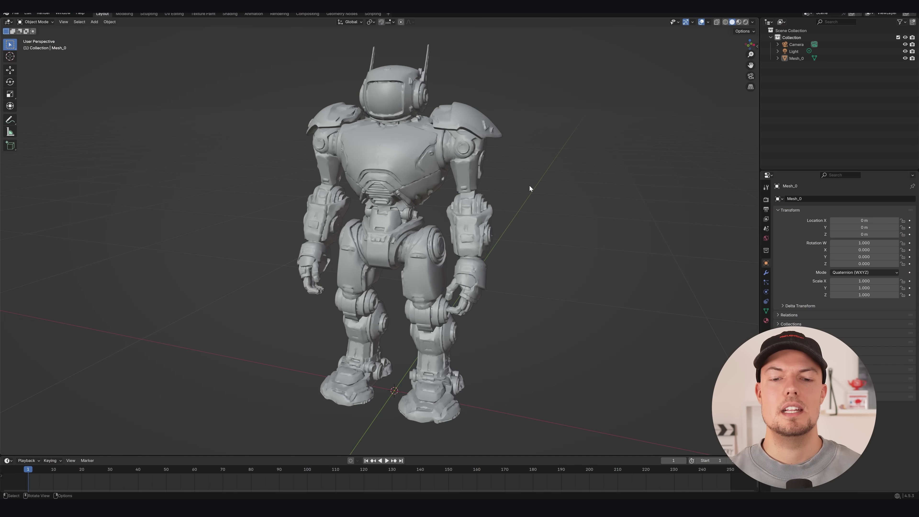
Step: Switch Blender's viewport to Material Preview to see the robot's texture and white chest plate
mouse_move(529, 188)
middle_down()
mouse_move(364, 184)
mouse_move(371, 191)
mouse_move(376, 179)
mouse_move(434, 163)
middle_up()
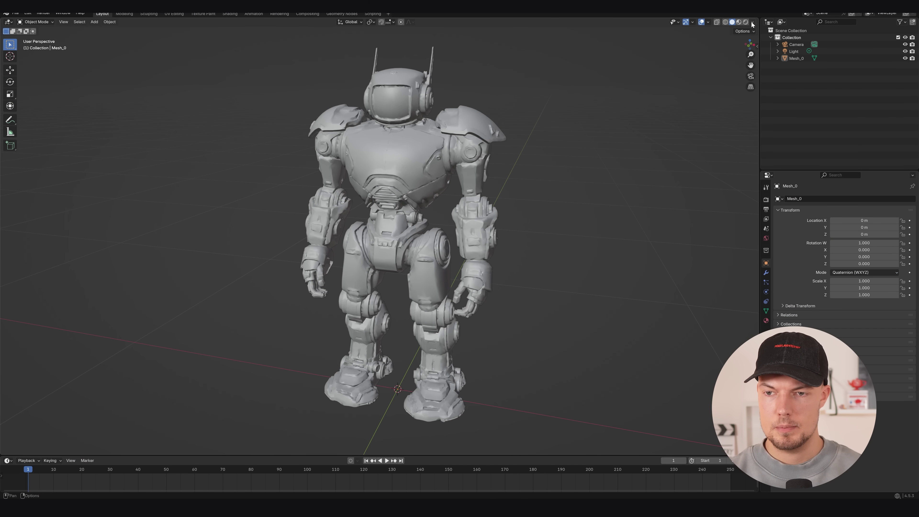
click(739, 22)
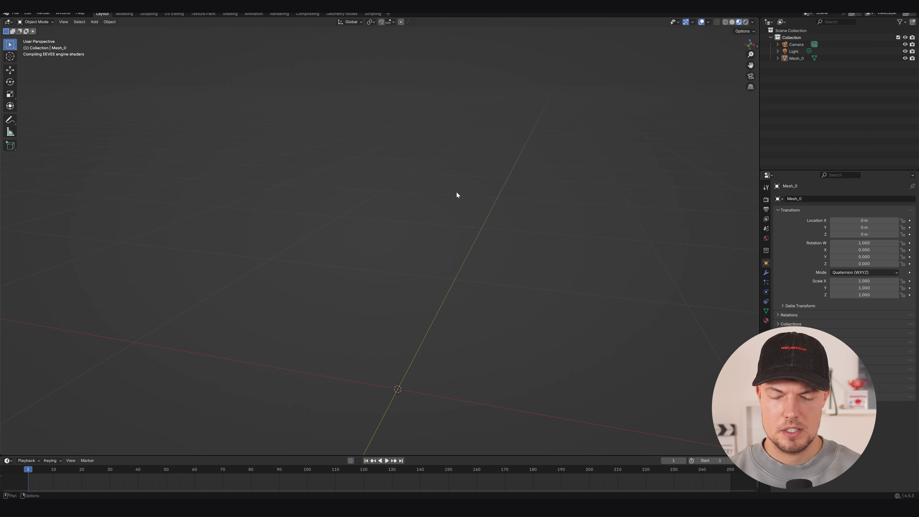
middle_drag(466, 212, 444, 315)
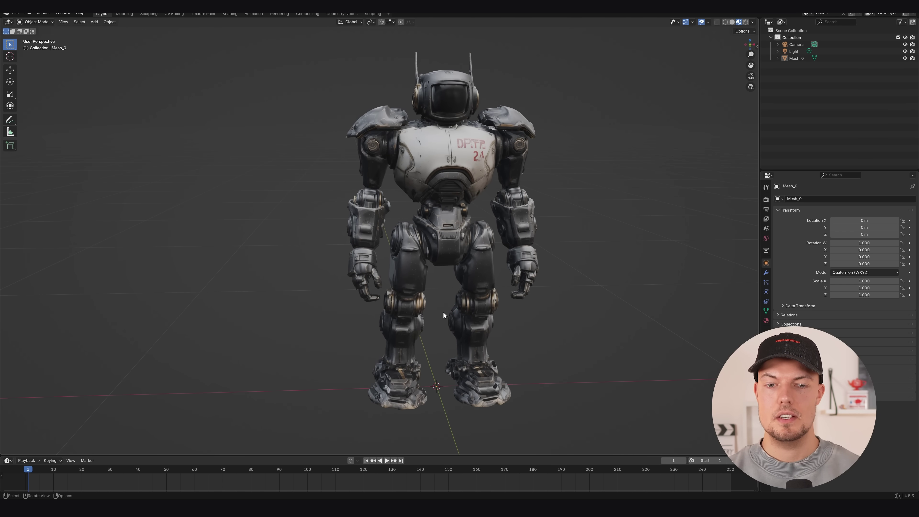